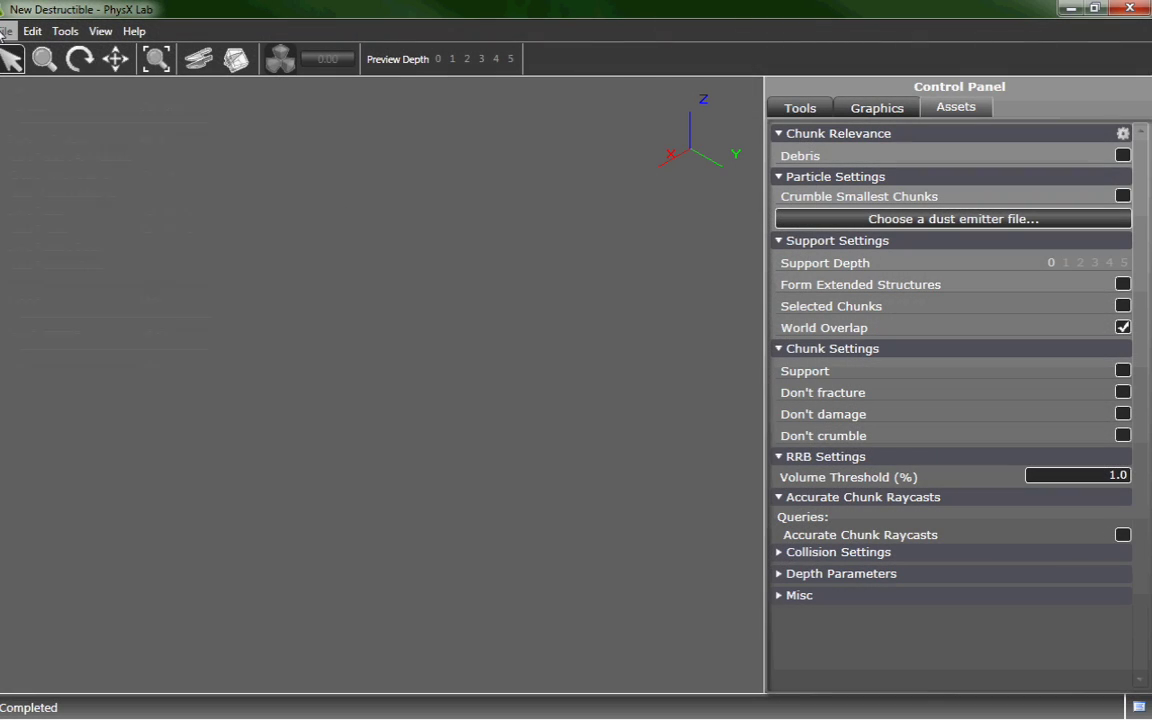
Import the jersey_concrete_corecutout FBX file as a 3D mesh
click(4, 31)
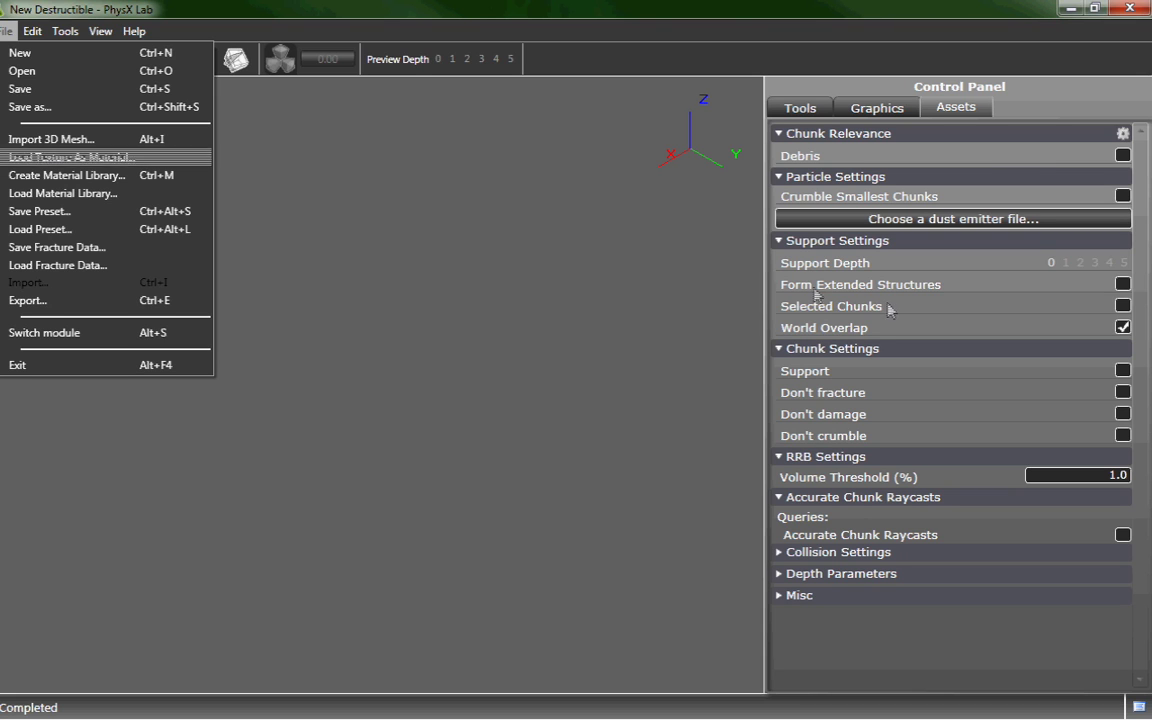
click(155, 140)
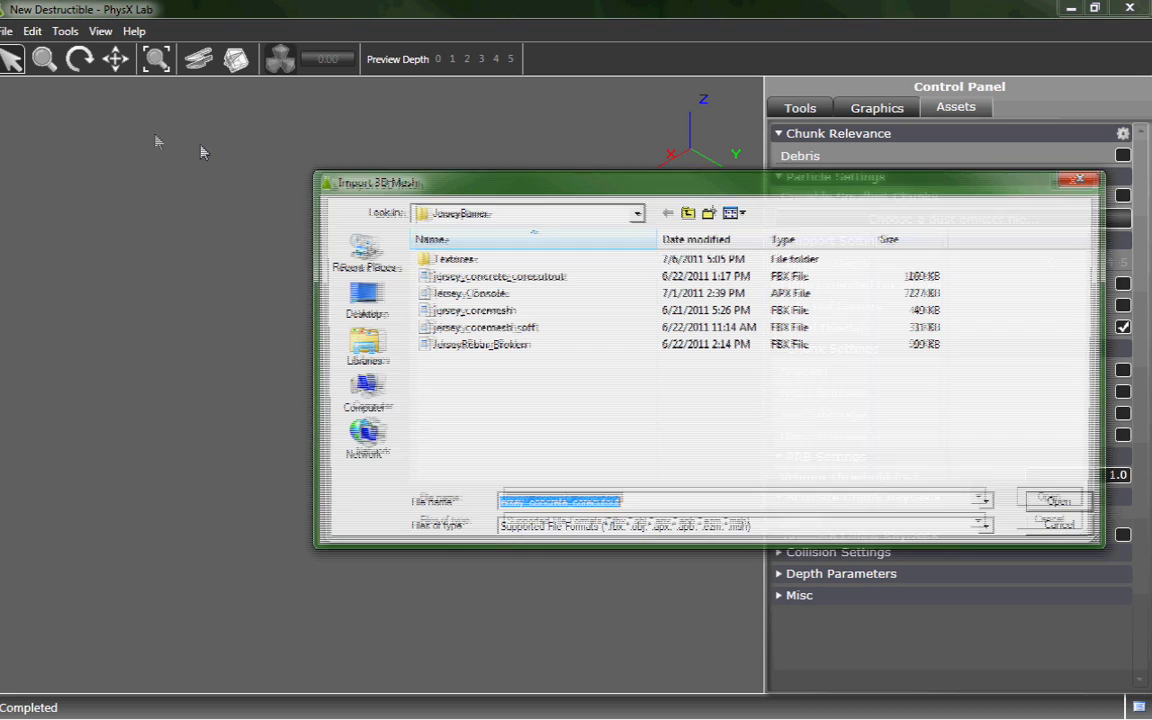
double_click(495, 277)
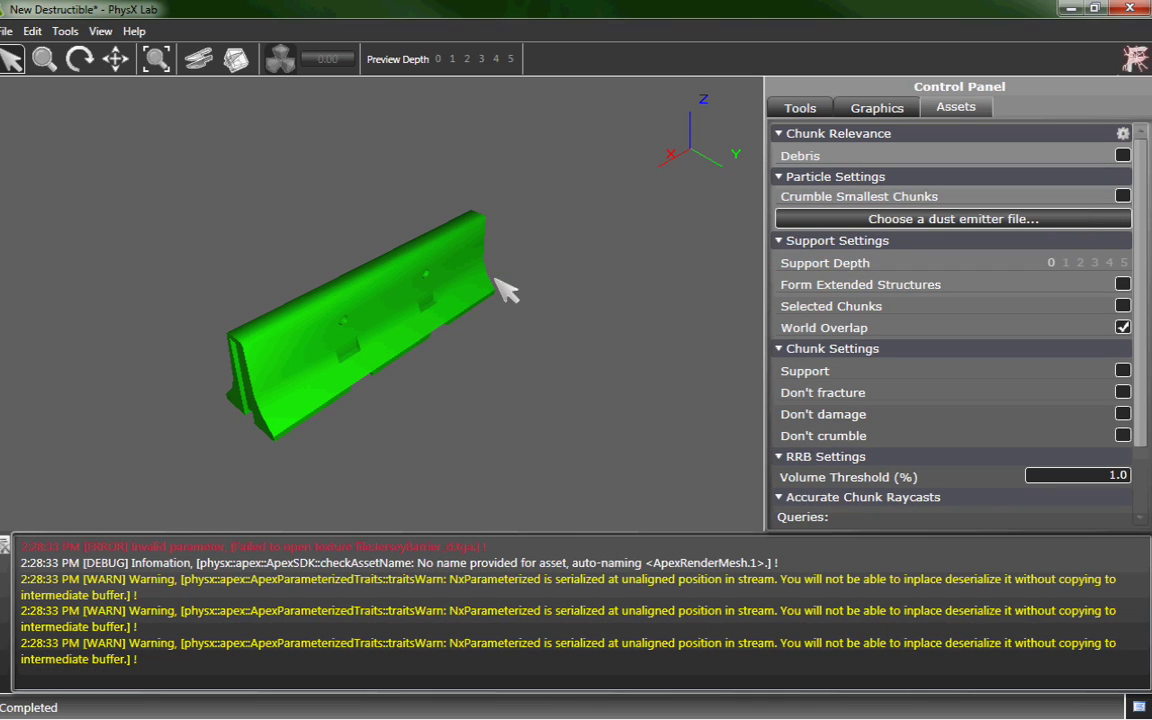
Read the texture error in the message log and hide the log
drag(514, 545, 217, 545)
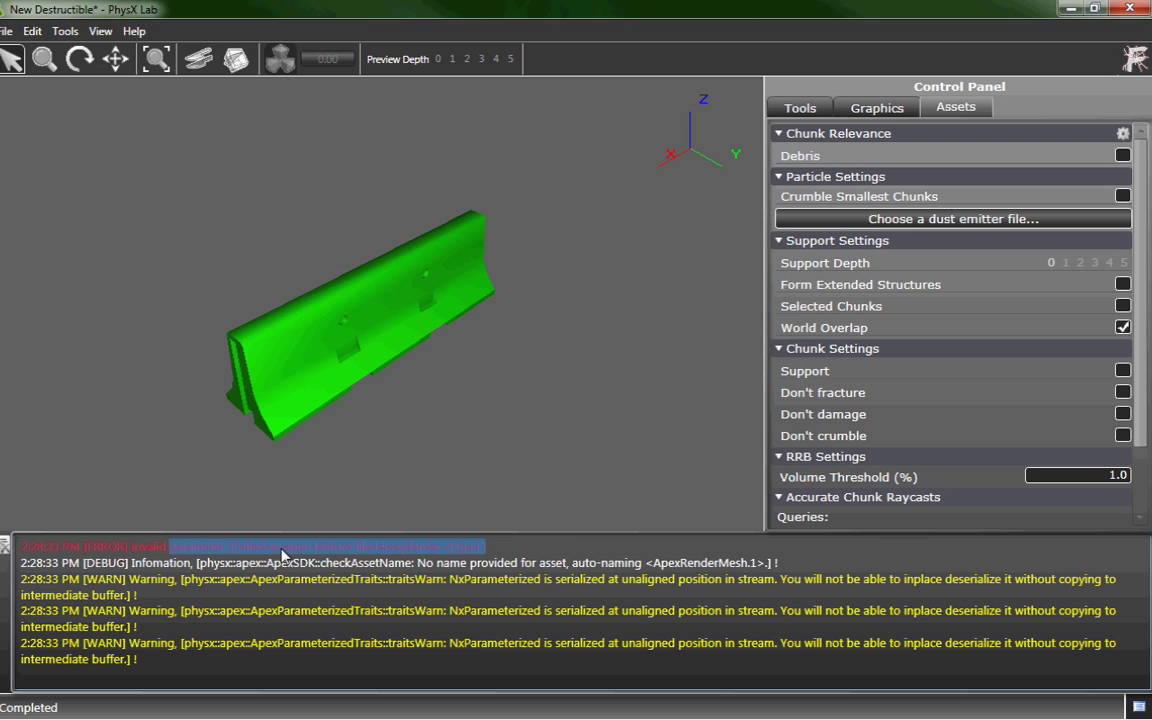
click(451, 549)
click(1138, 708)
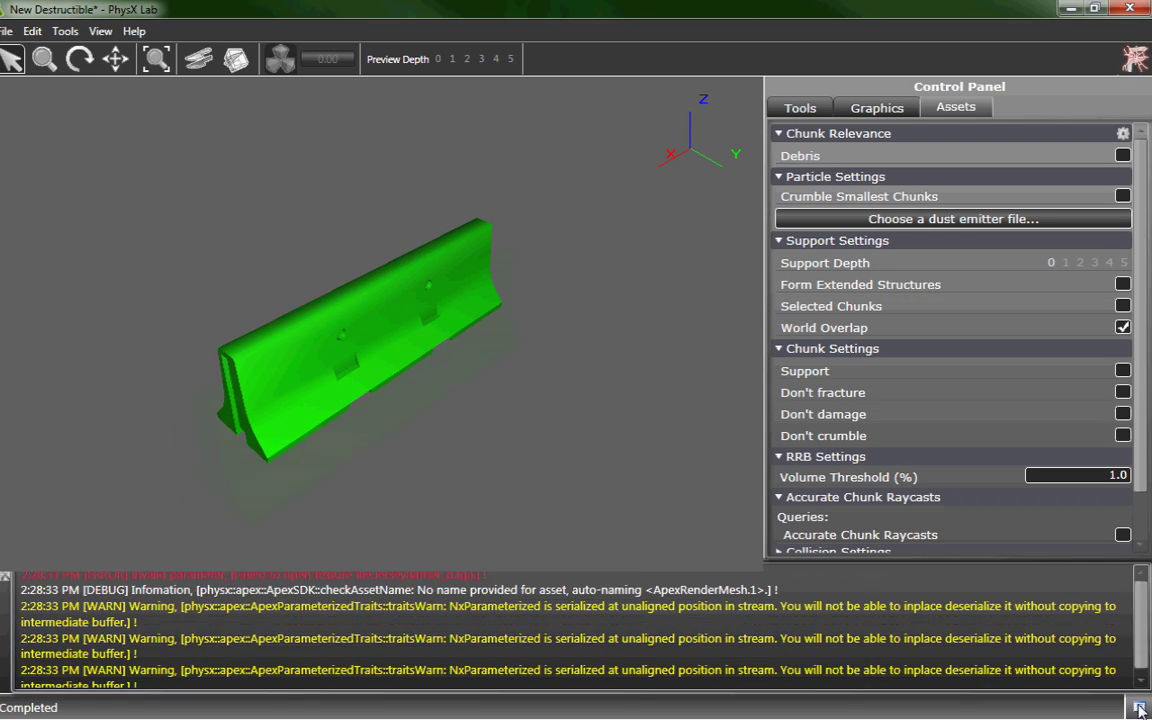
Load the JerseyBarrier_d texture as a material and keep its suggested name
click(880, 107)
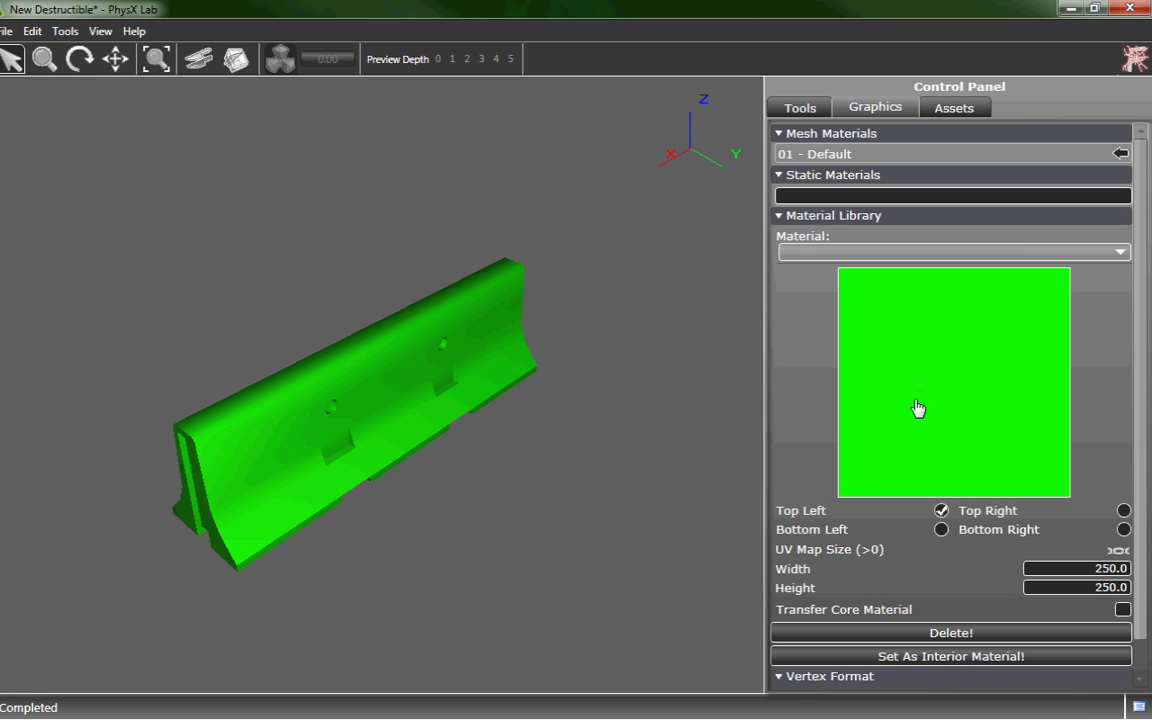
click(6, 31)
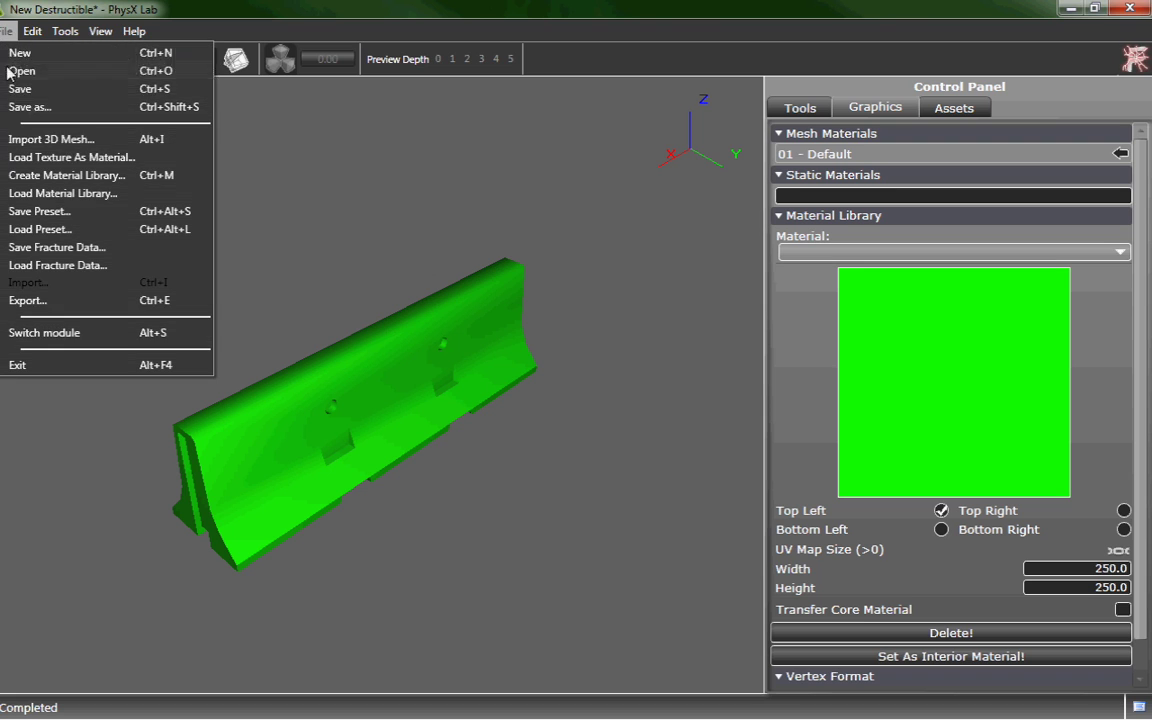
click(58, 160)
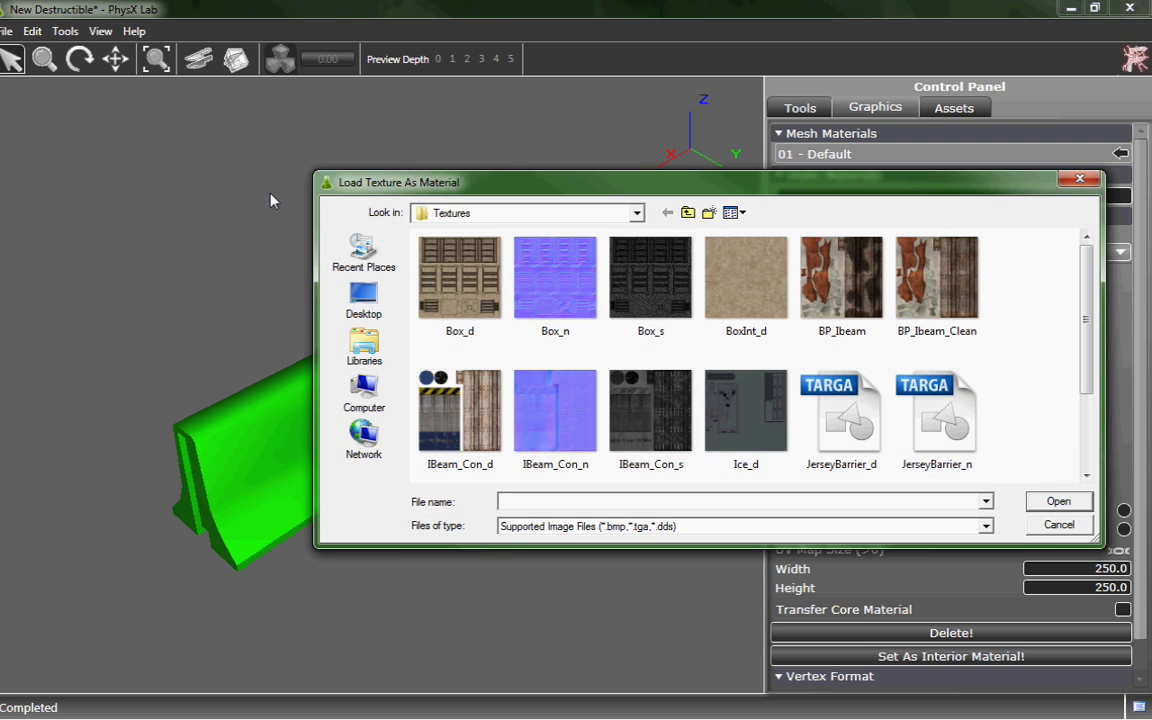
double_click(843, 410)
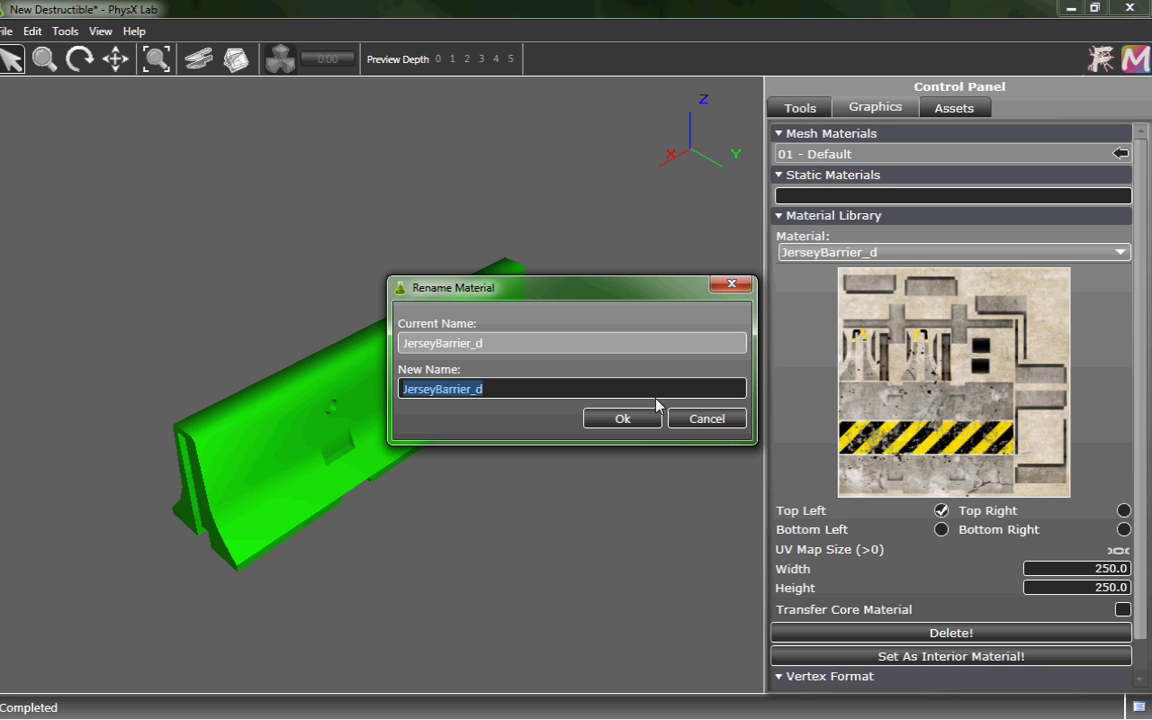
click(617, 422)
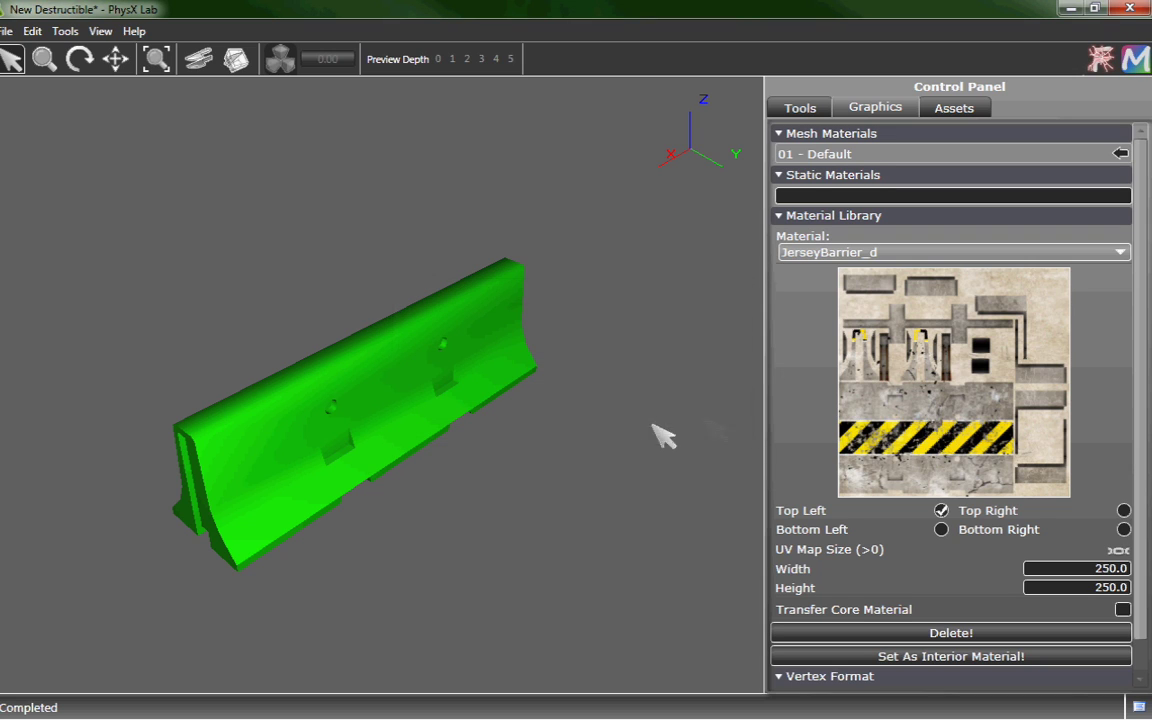
Assign the JerseyBarrier_d material to the barrier in place of its default mesh material
click(810, 254)
click(810, 258)
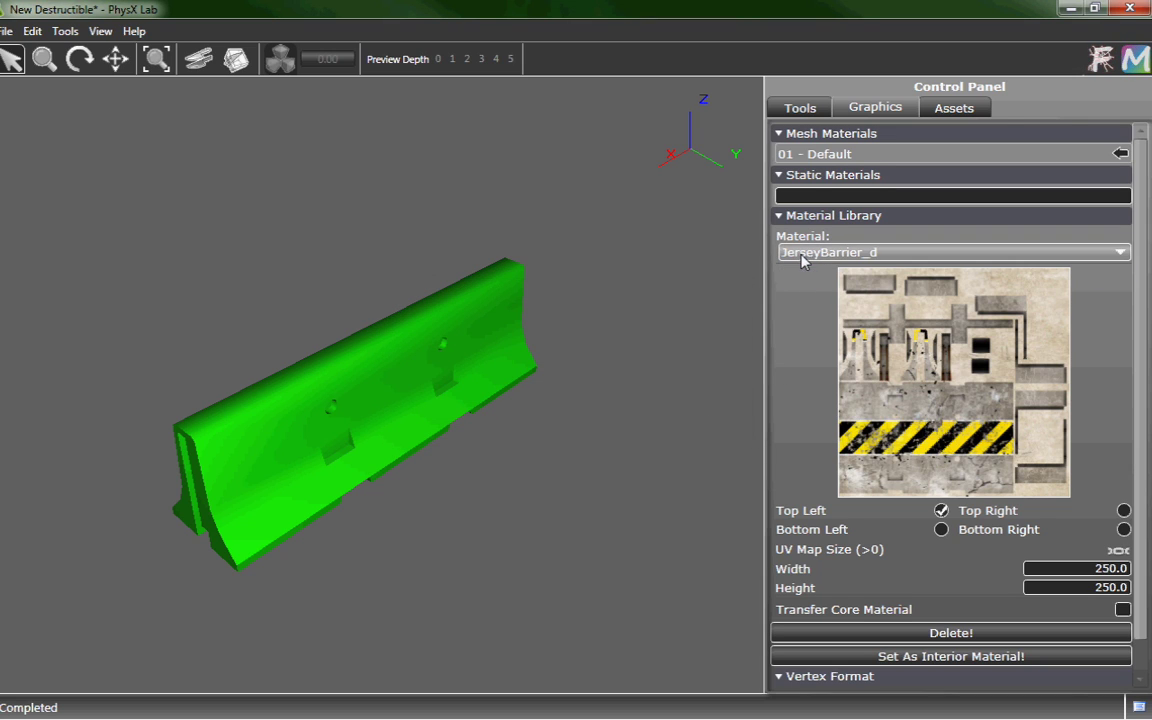
click(1121, 154)
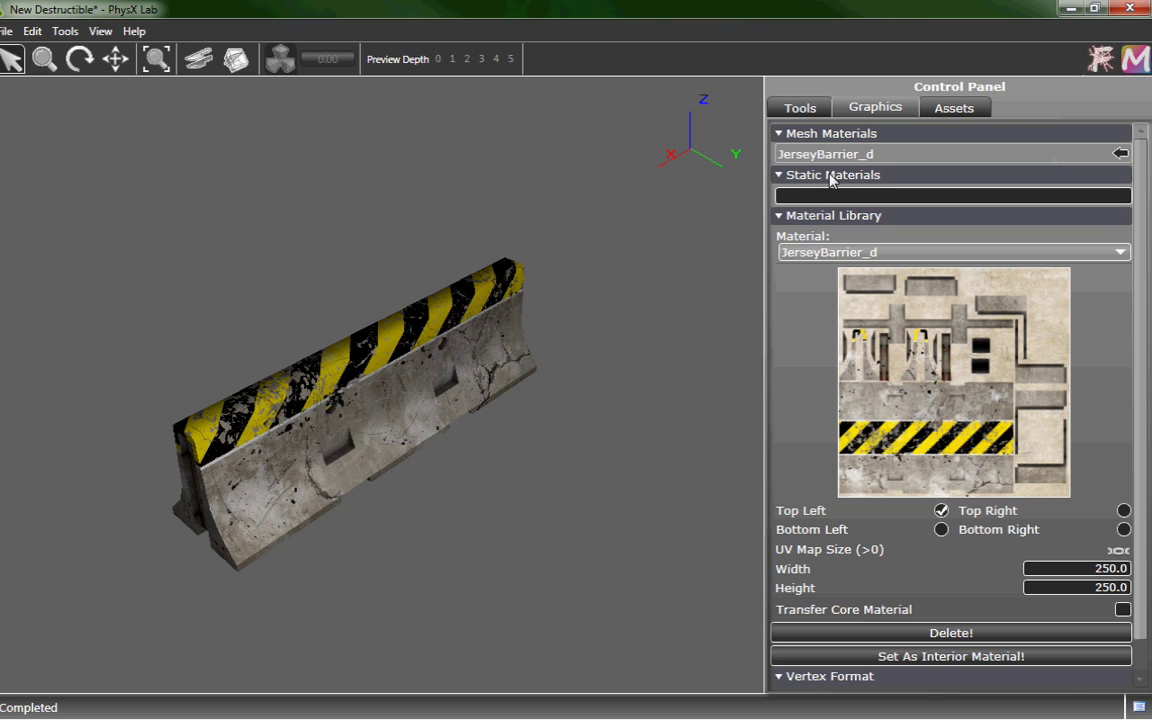
drag(527, 476, 465, 400)
Switch to the cutout fracture tool and load Jersey_console_cutout as its fracture map
click(797, 110)
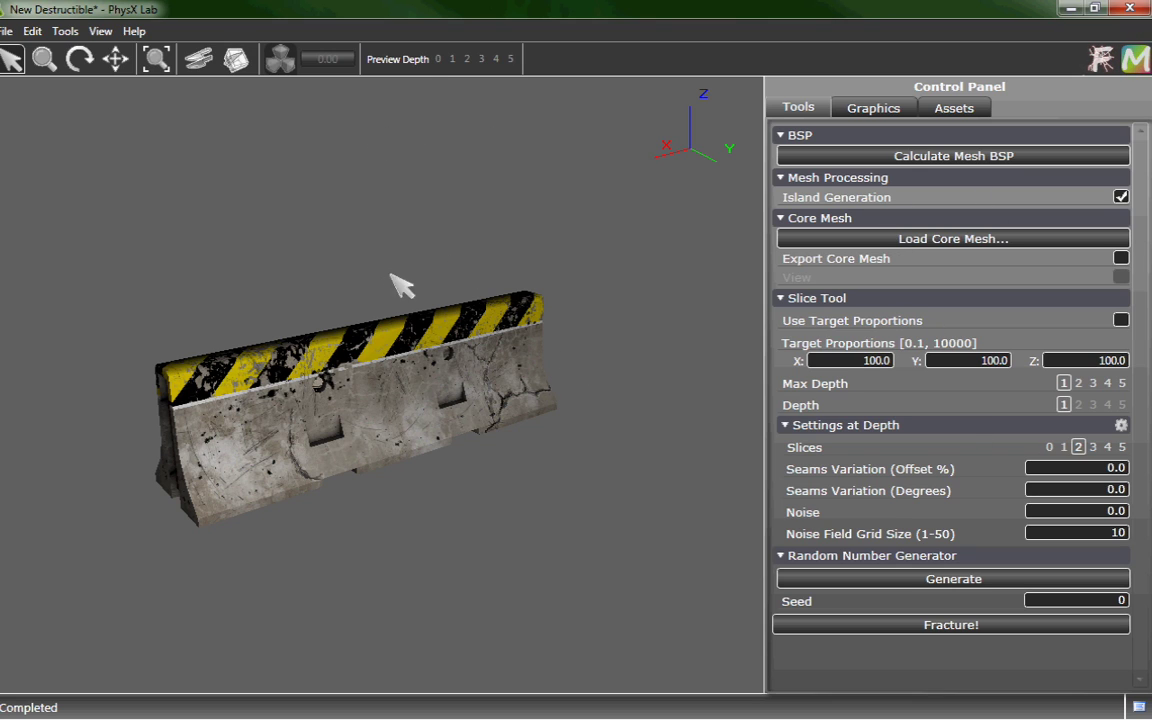
click(234, 62)
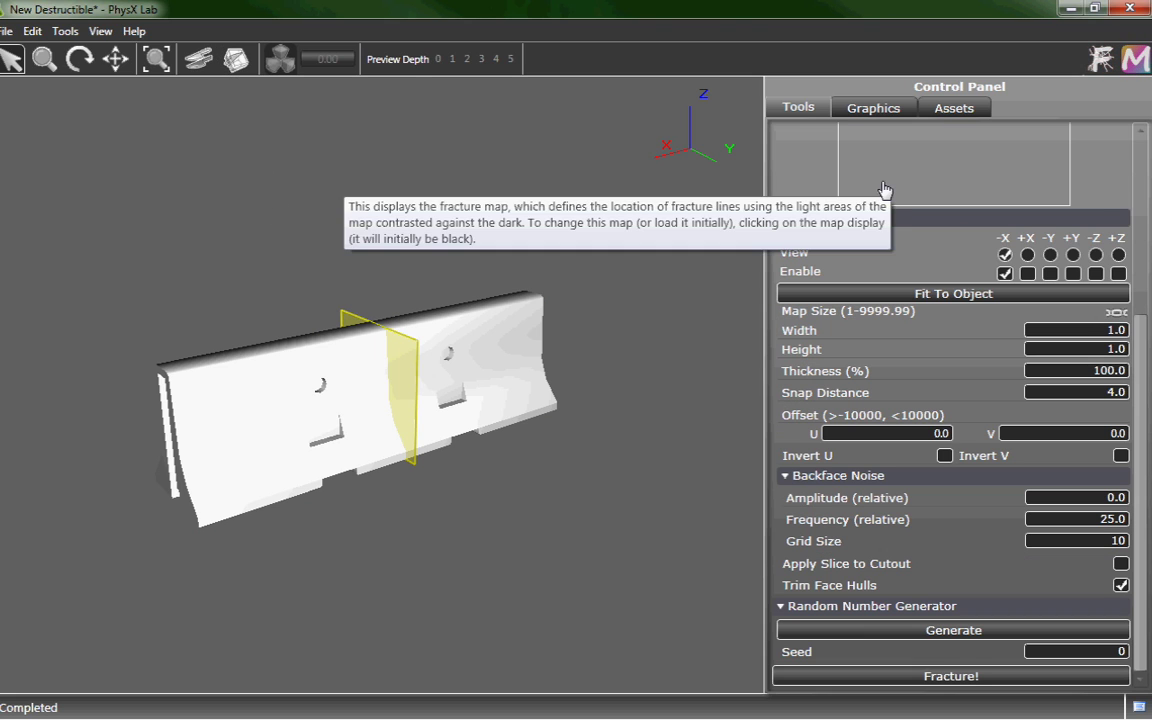
drag(1139, 324, 1138, 113)
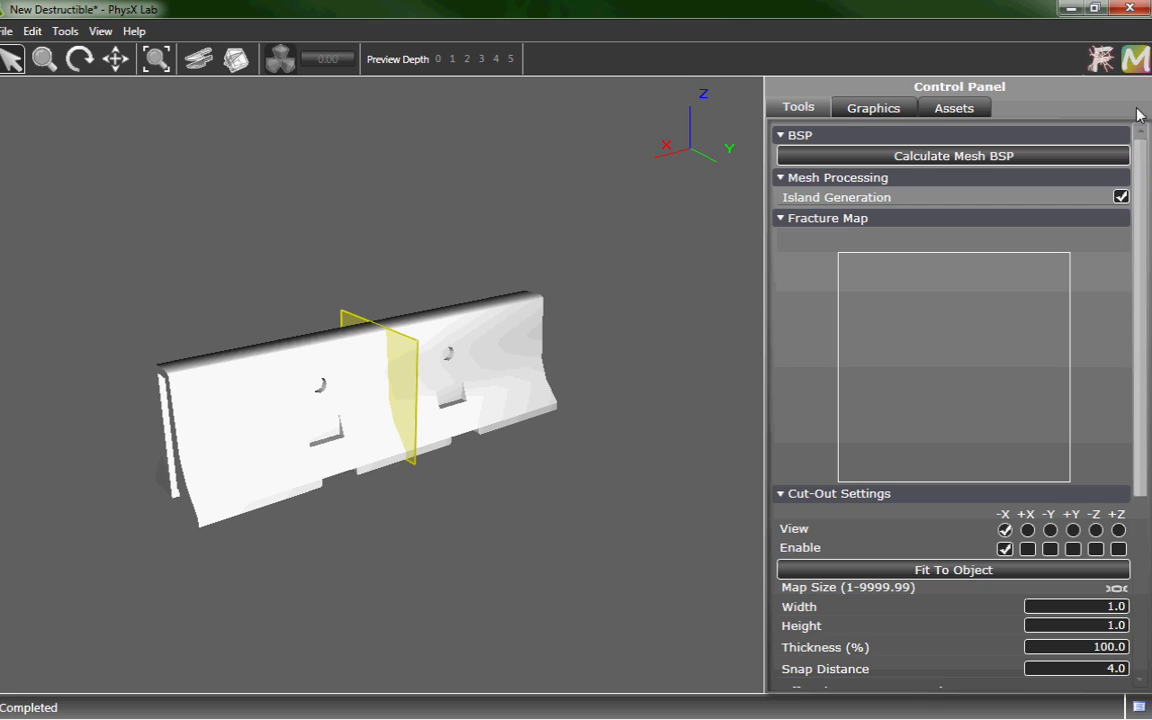
click(958, 380)
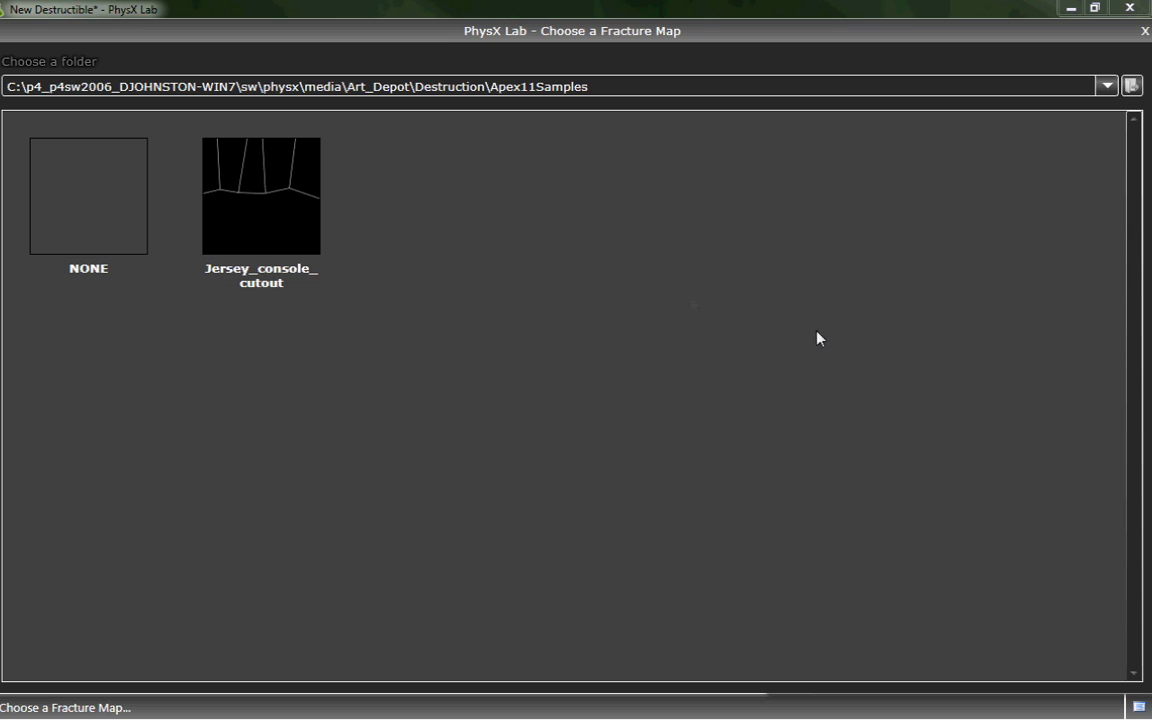
click(266, 226)
Preview the fracture map's projection on the barrier along different axes and set the viewed direction to +Y
alt+drag(186, 532, 393, 423)
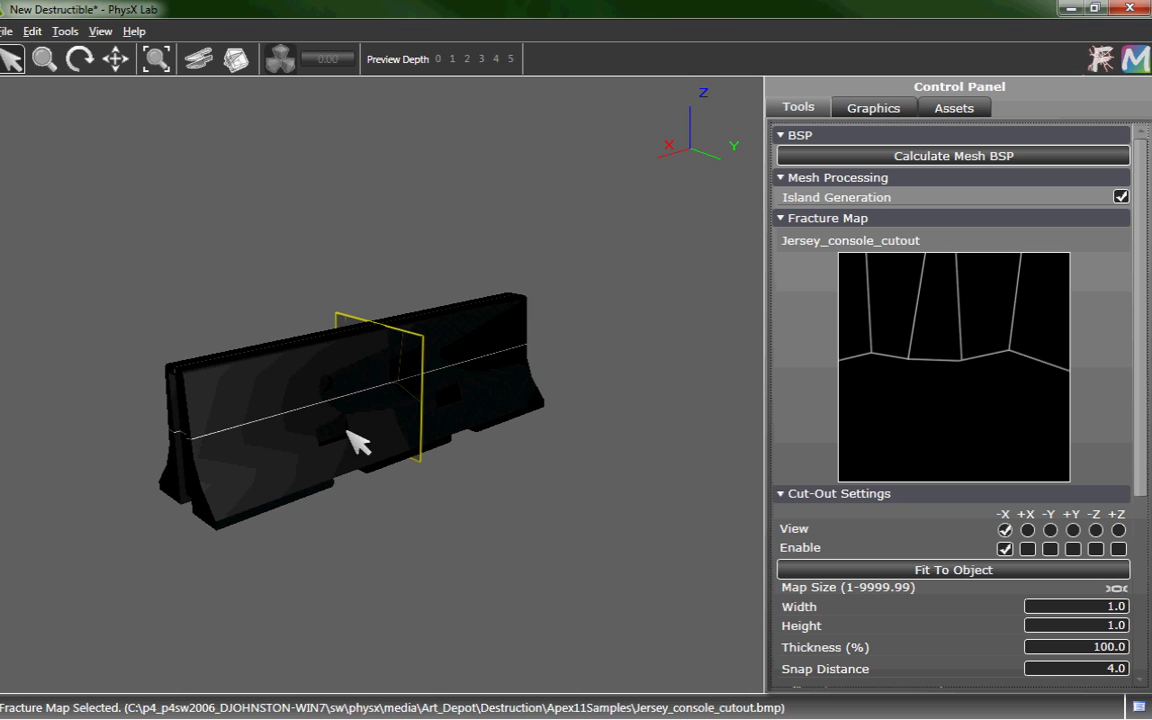
drag(524, 422, 576, 399)
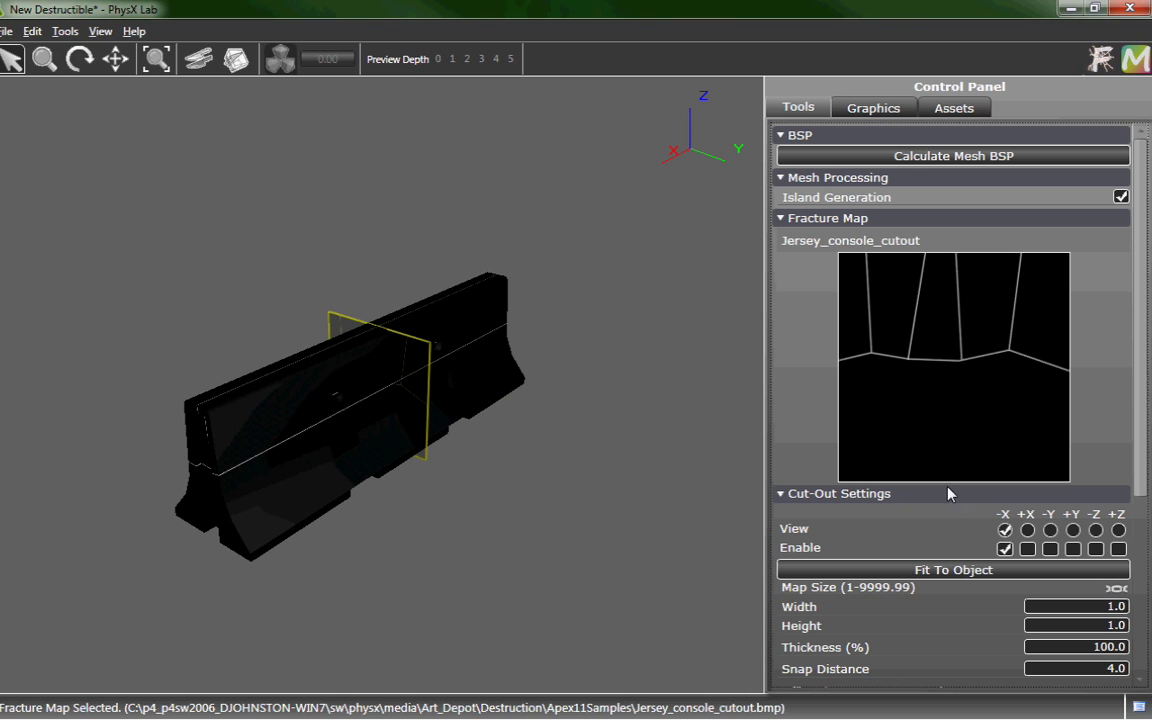
click(1027, 530)
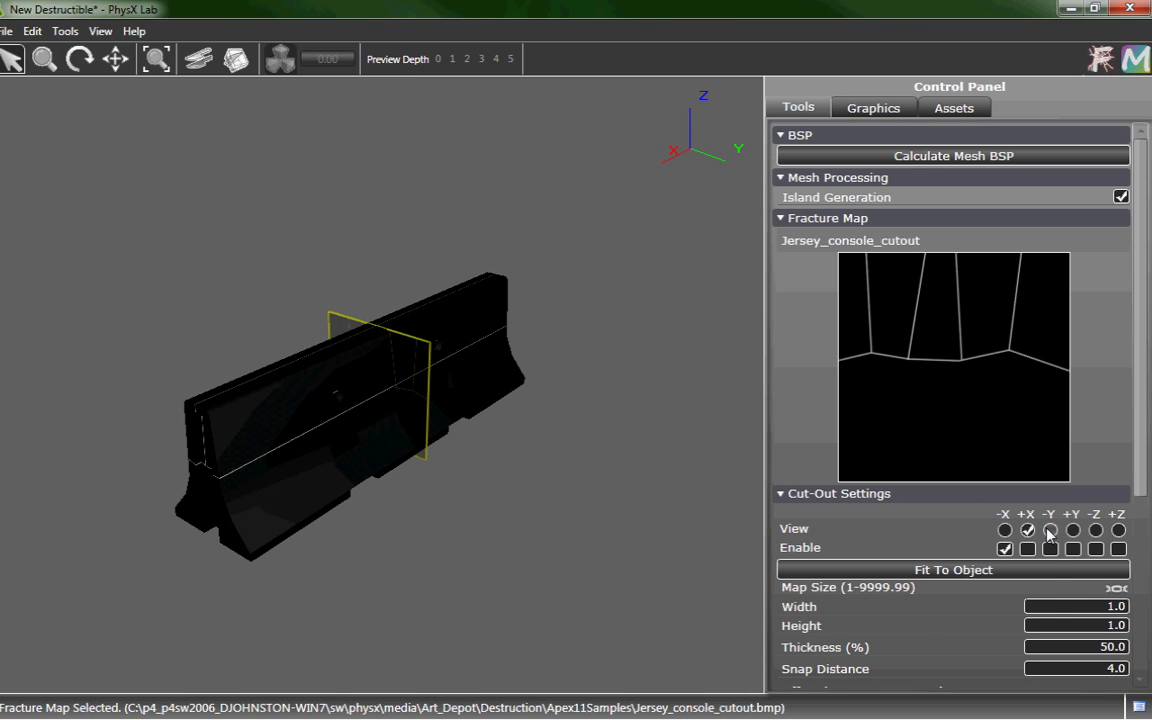
click(1049, 532)
click(1073, 531)
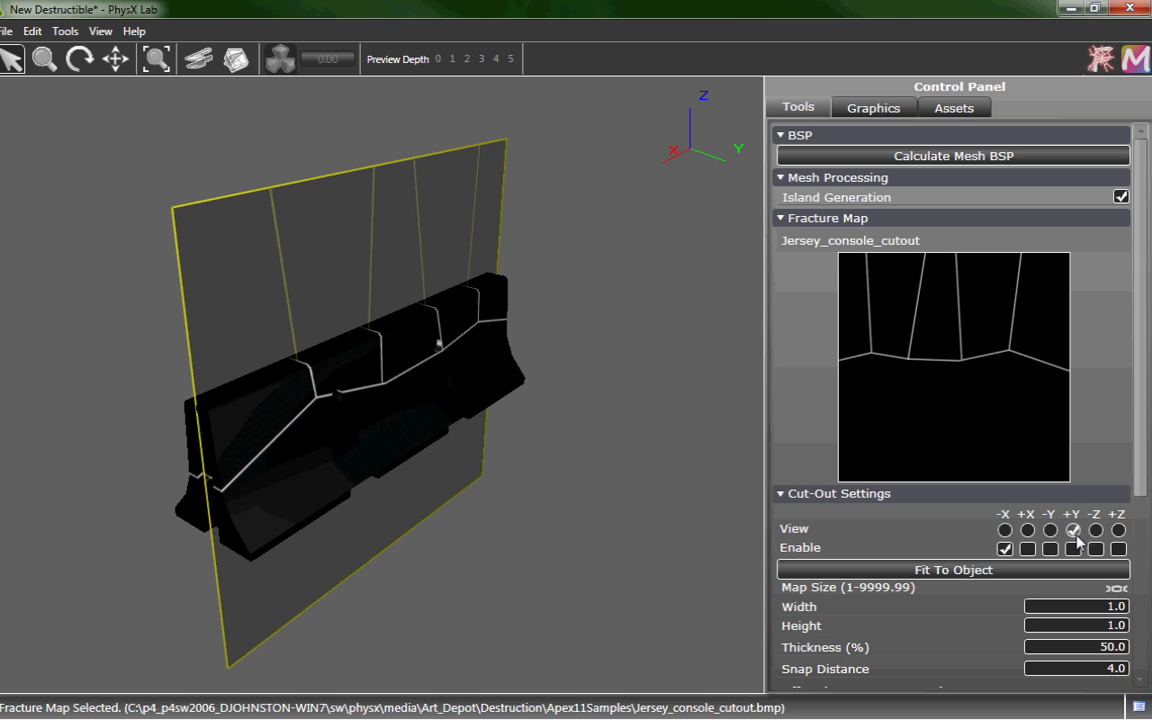
click(1096, 533)
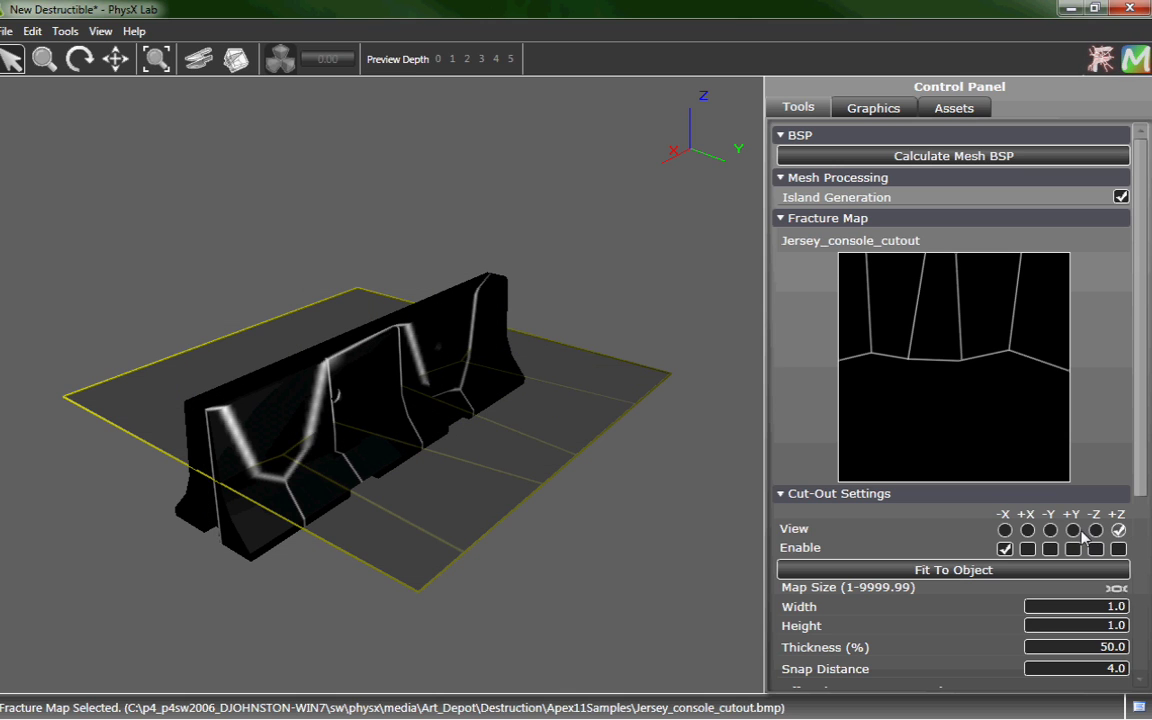
click(1073, 531)
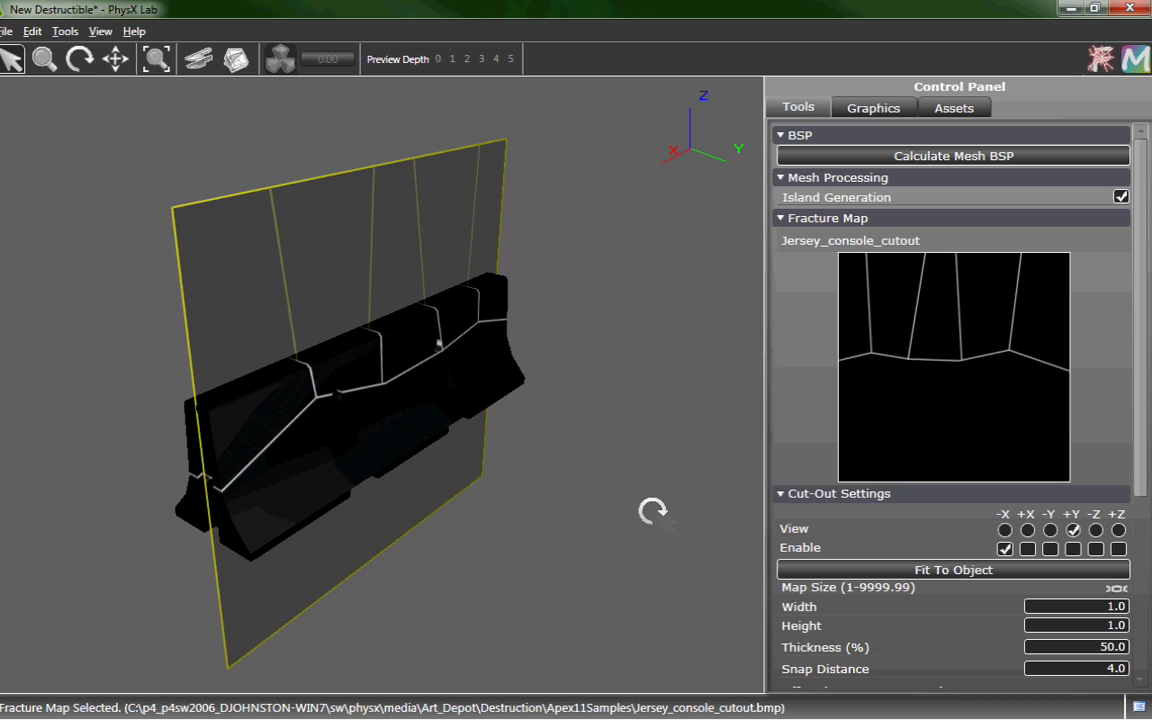
drag(652, 512, 481, 473)
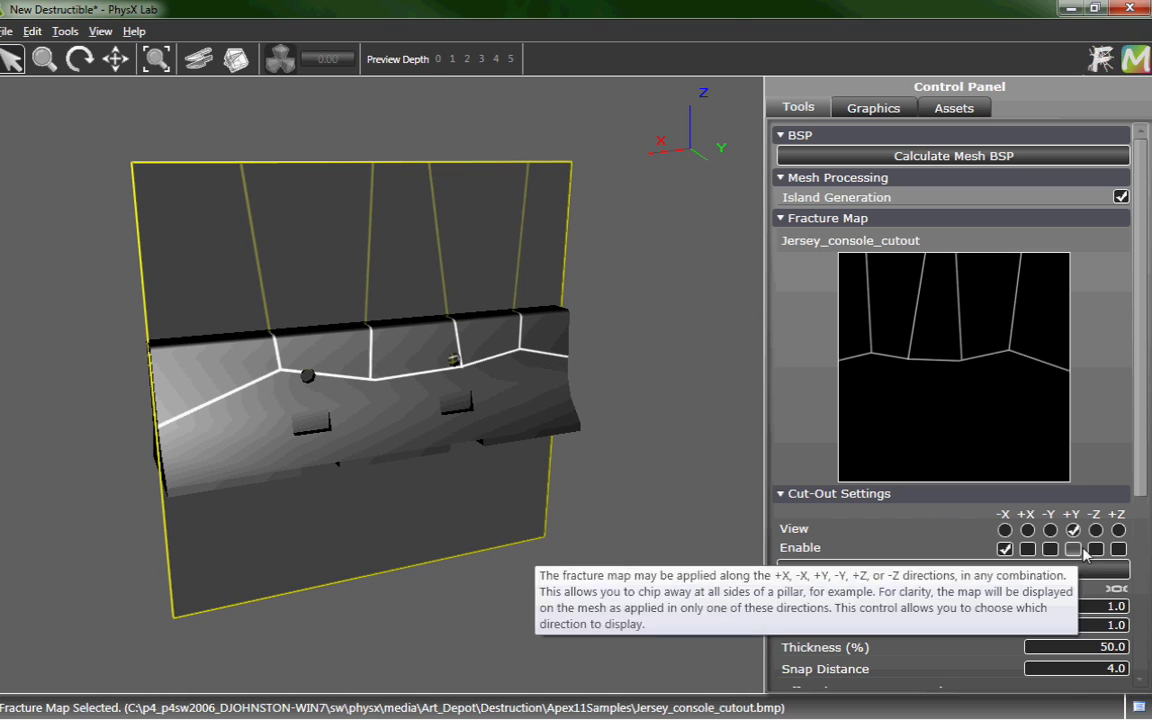
Enable the cutout only in the +Y direction, disabling -X, and set its thickness to 100%
click(1005, 549)
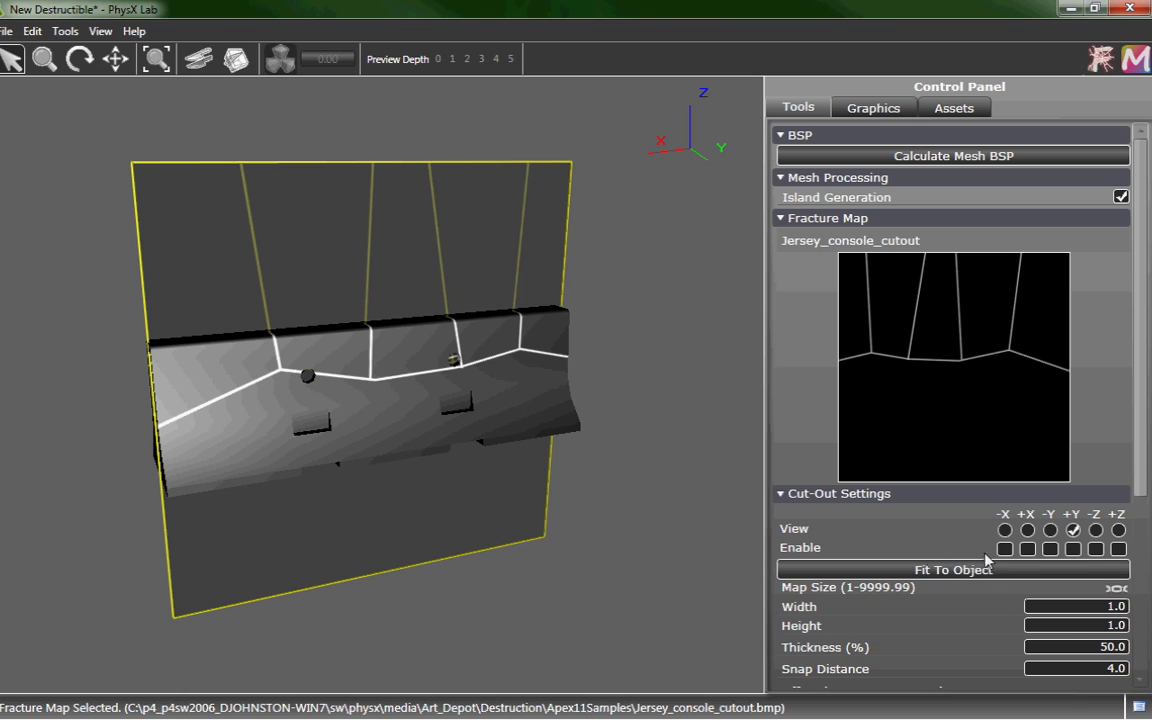
click(1072, 549)
scroll(1020, 450, down, 5)
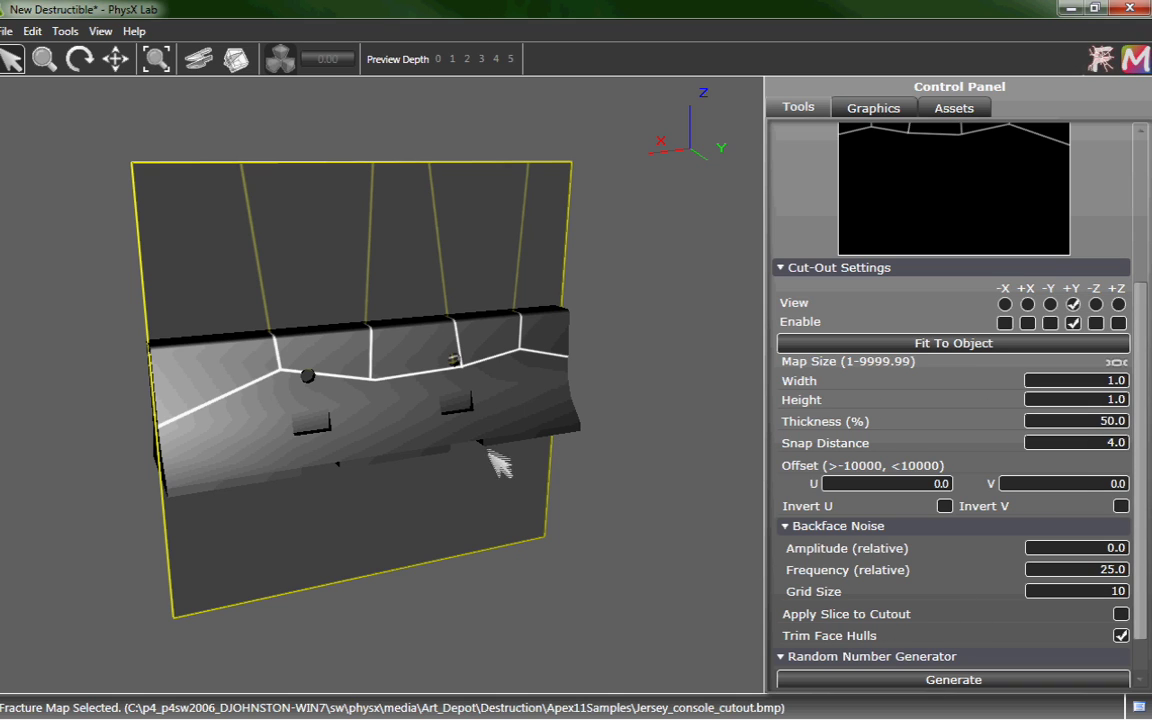
alt+drag(392, 392, 654, 412)
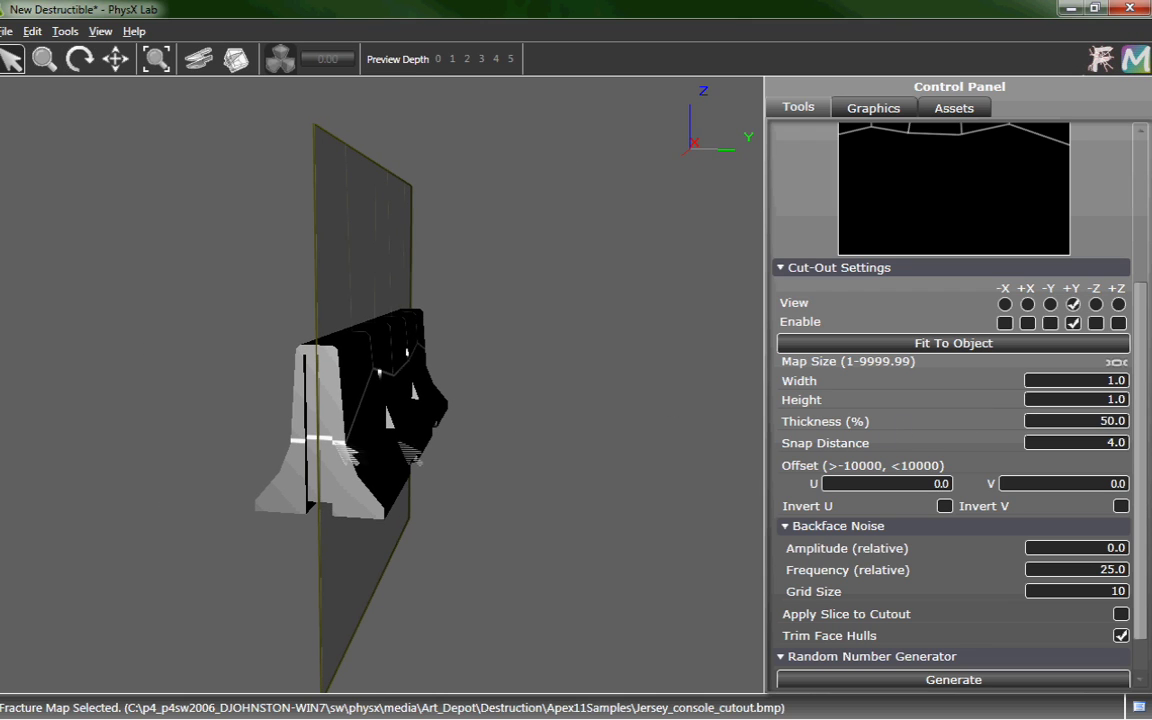
click(1105, 421)
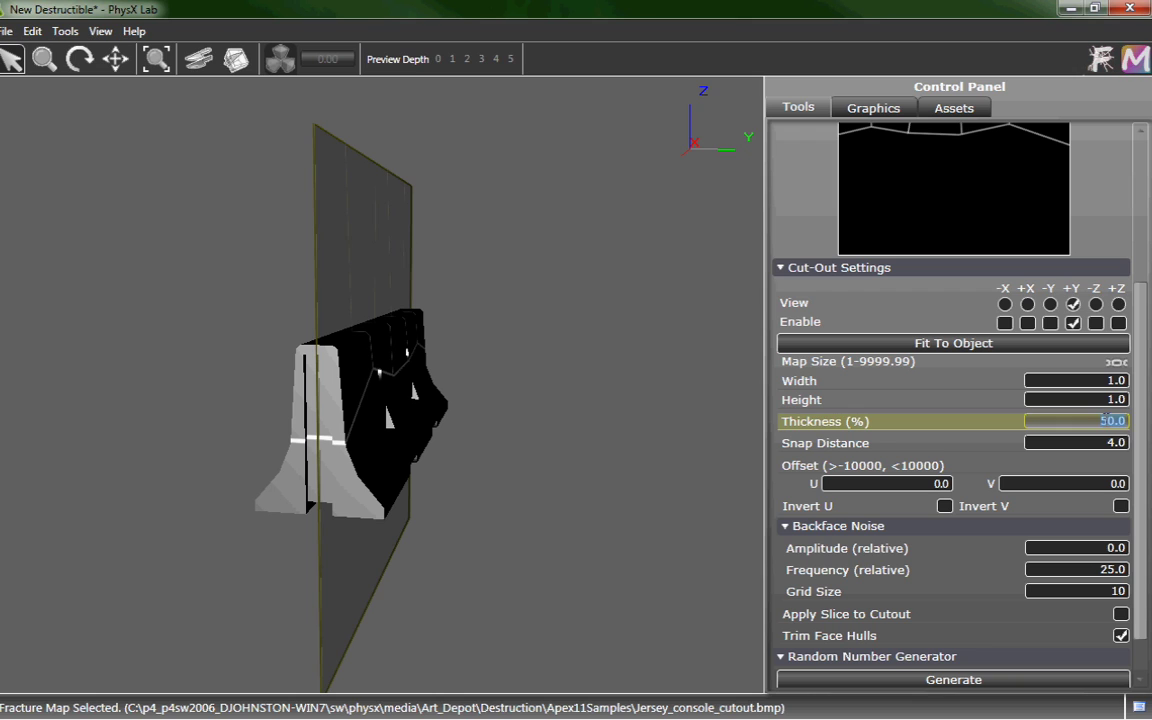
text(100)
key(Tab)
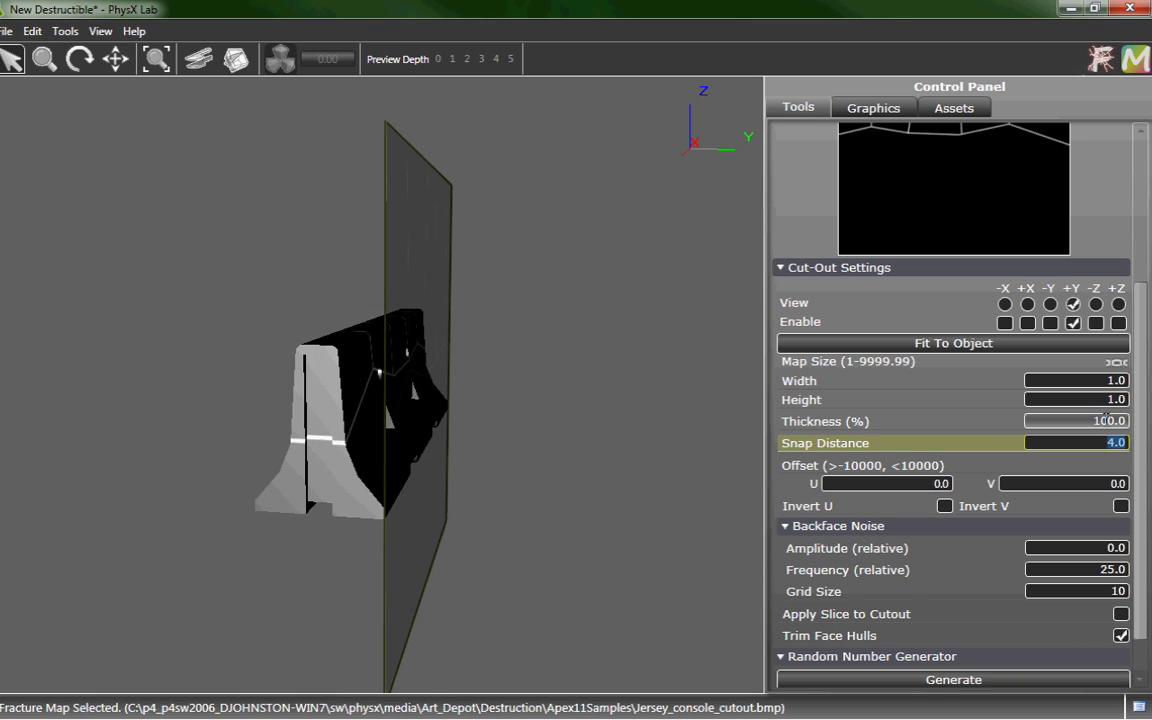
Check the projected cutout lines from several angles and fracture the barrier with them
middle_drag(380, 419, 412, 400)
drag(412, 400, 334, 404)
drag(530, 403, 175, 488)
middle_drag(440, 500, 672, 498)
scroll(1140, 571, down, 1)
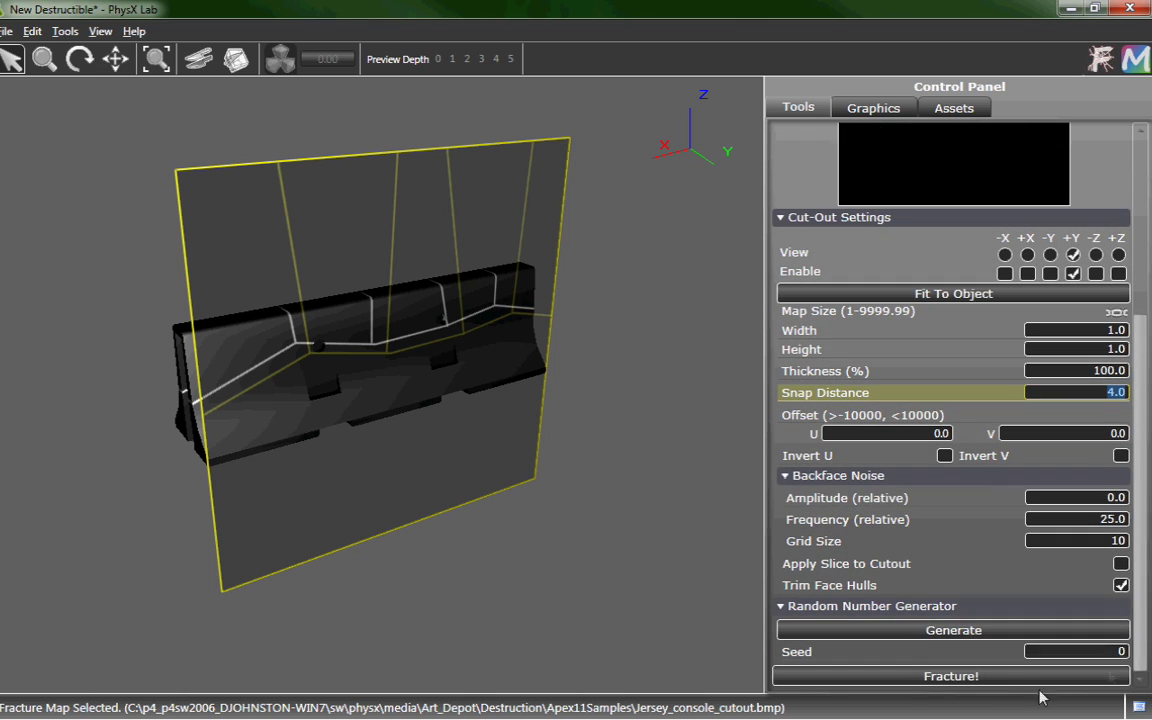
click(950, 676)
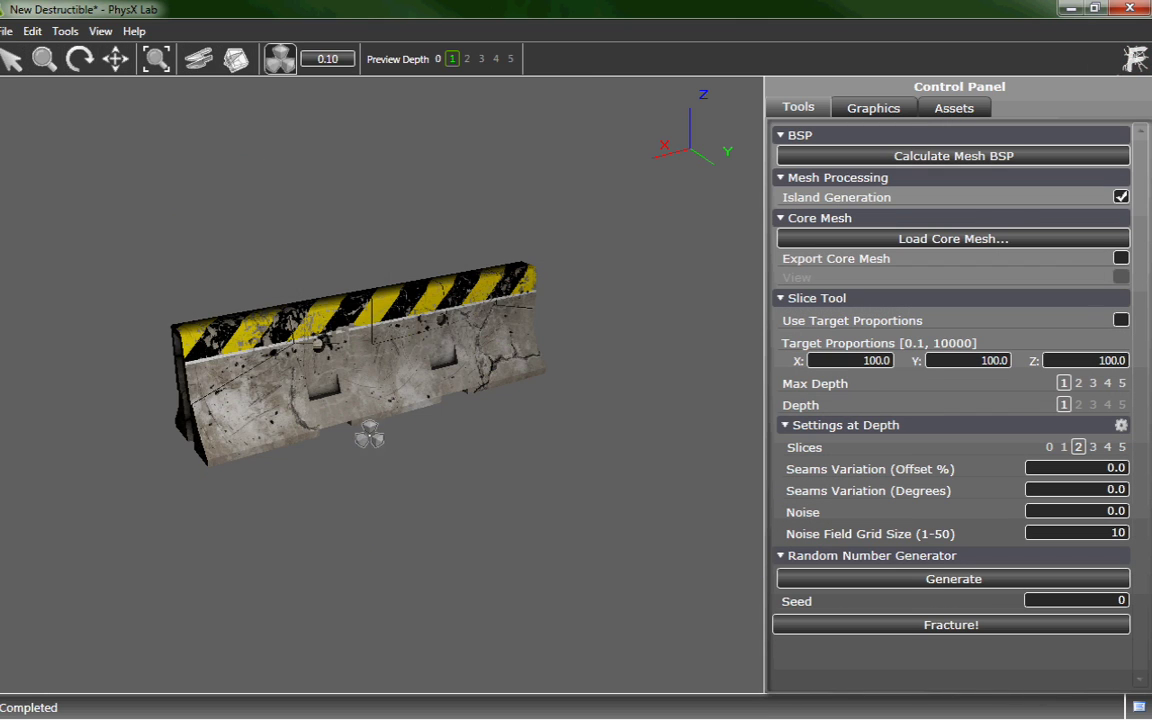
Spread the fractured chunks apart in the exploded preview to about 16.69 to inspect their interior faces
drag(357, 517, 357, 477)
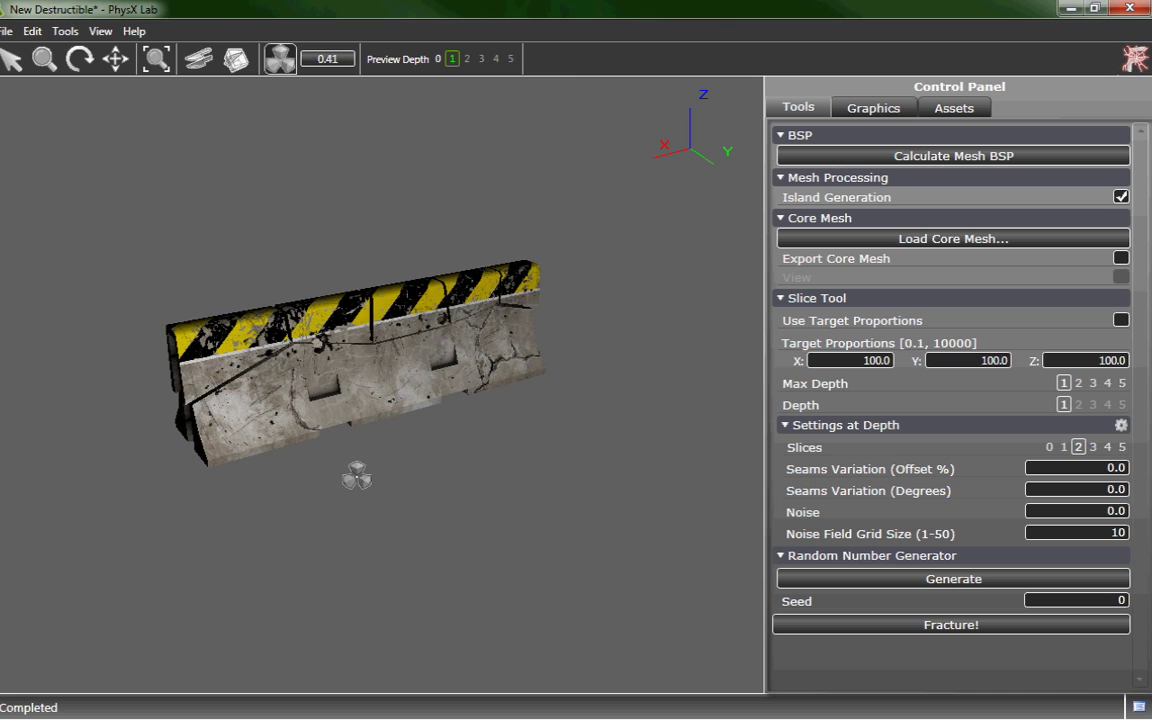
drag(357, 477, 542, 342)
alt+drag(287, 517, 660, 540)
Load the BoxInt_d texture as a new material in the material library
click(884, 110)
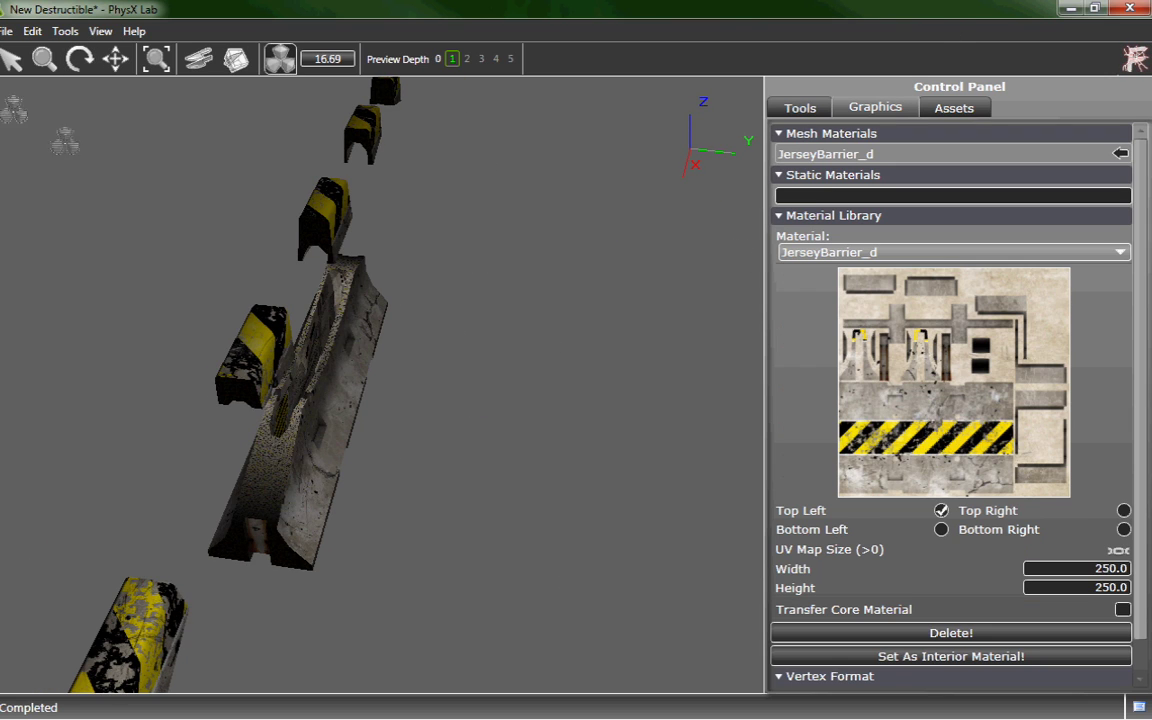
click(6, 31)
click(40, 157)
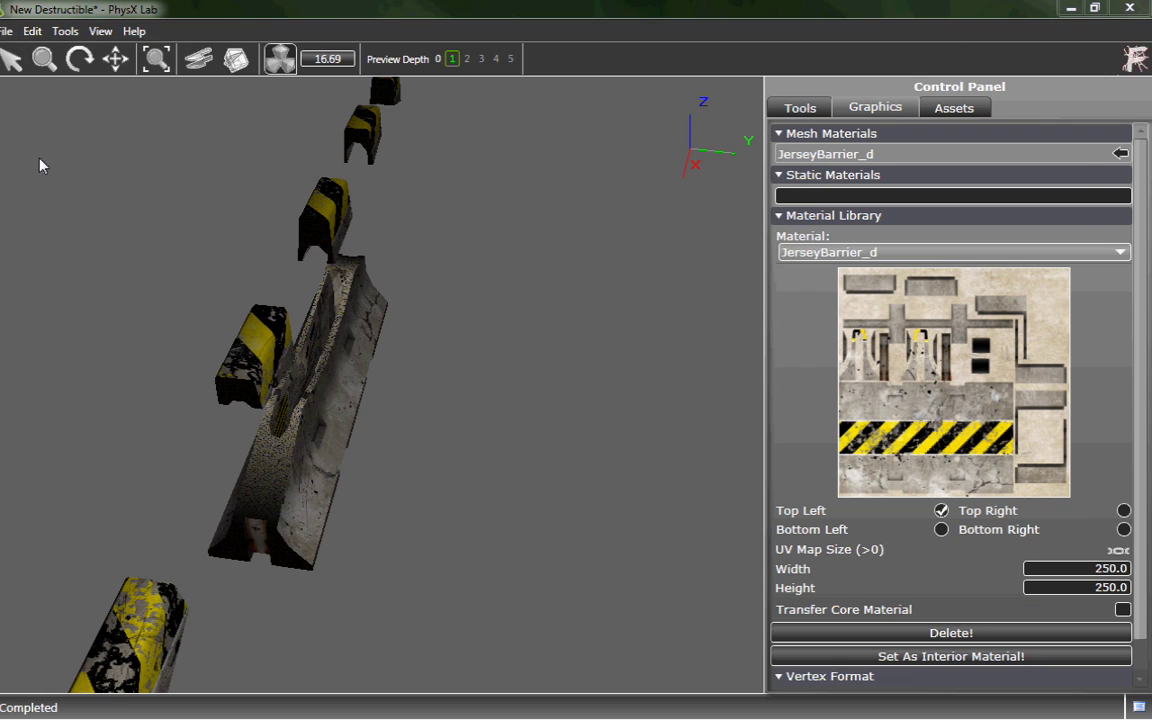
double_click(770, 300)
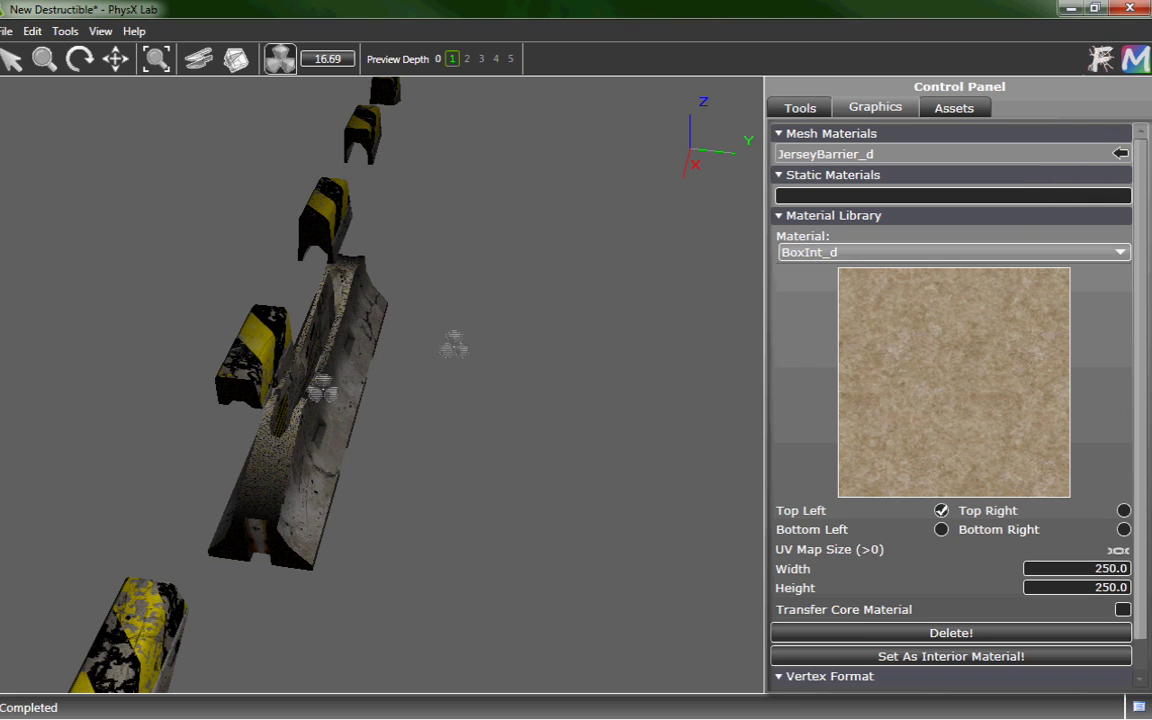
Set the BoxInt_d material's UV map width and height to 250 and assign it as the interior material
click(1100, 570)
text(250)
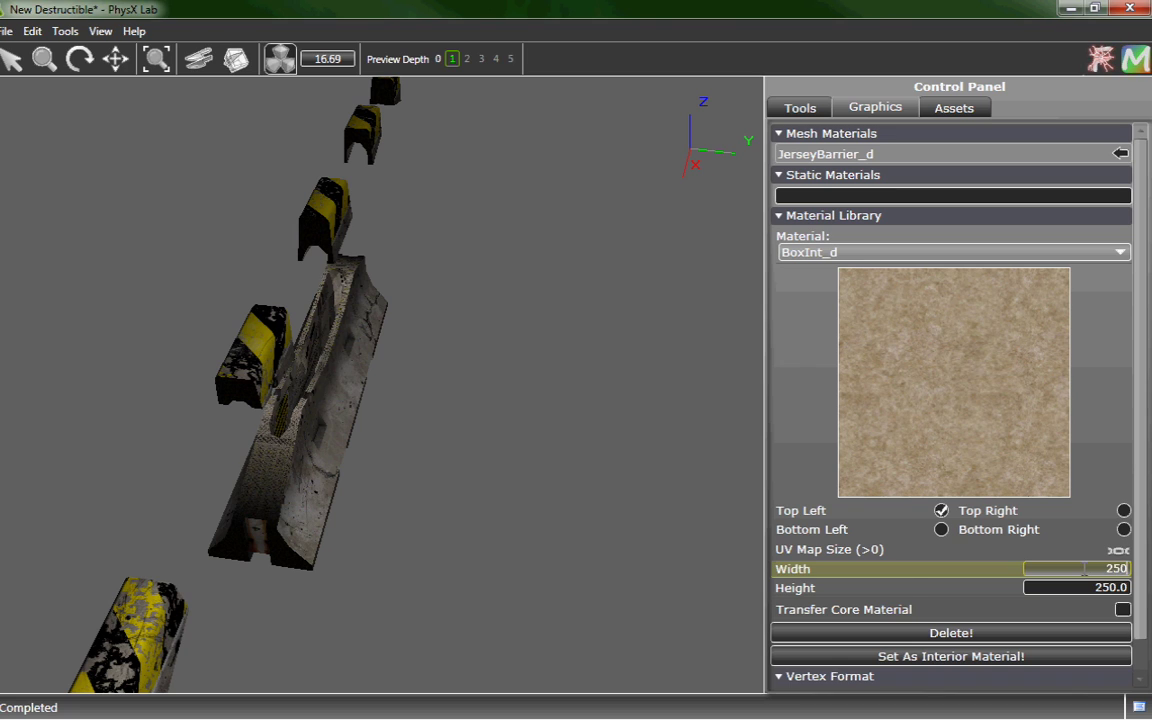
key(Tab)
text(250)
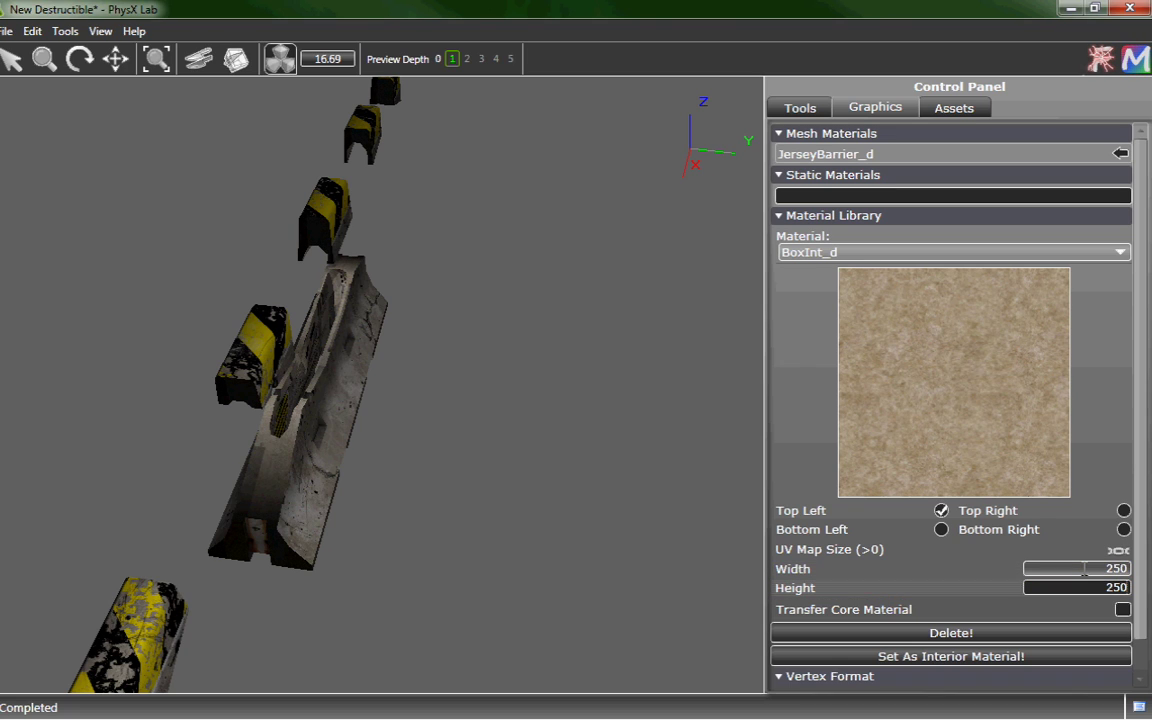
click(1083, 568)
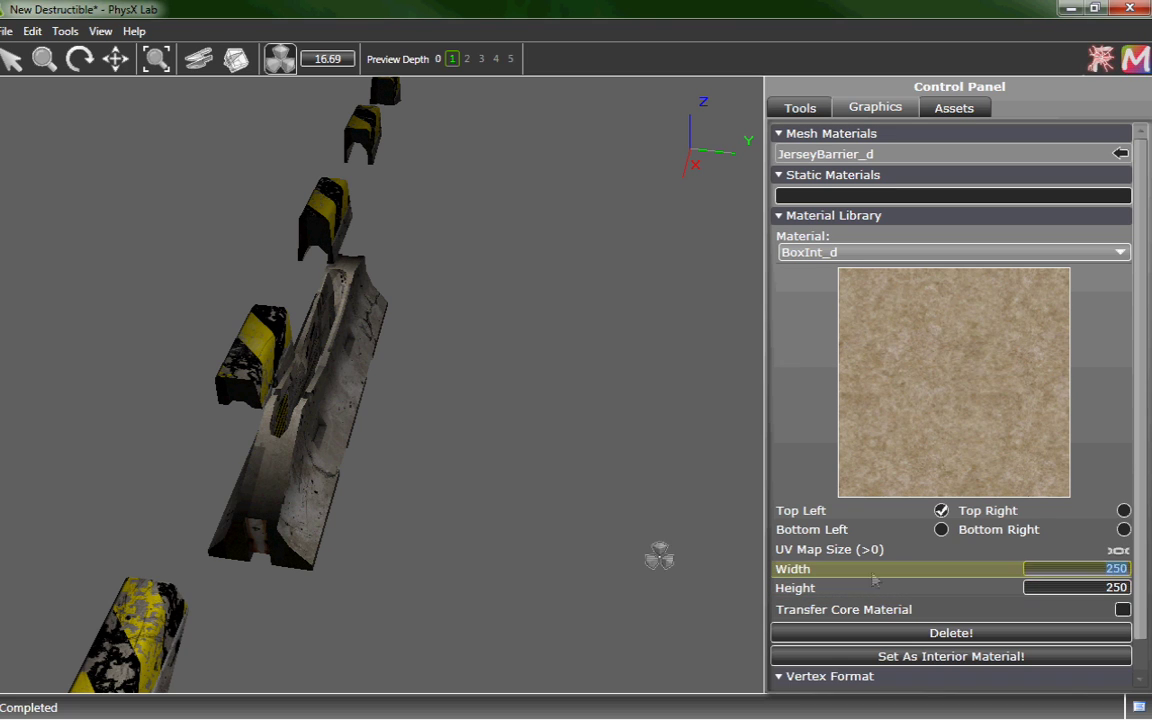
click(866, 657)
Inspect the interior faces of the separated chunks and collapse the exploded preview to 0.10
alt+drag(372, 429, 125, 342)
alt+middle_drag(393, 399, 469, 441)
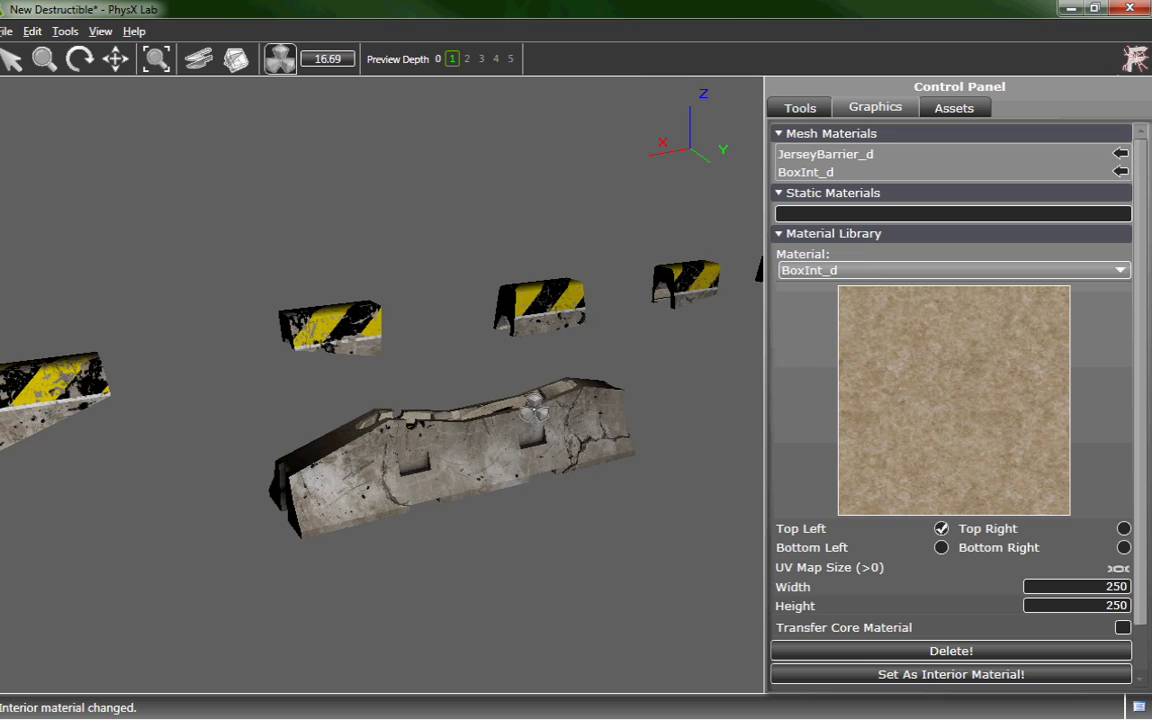
drag(532, 408, 340, 462)
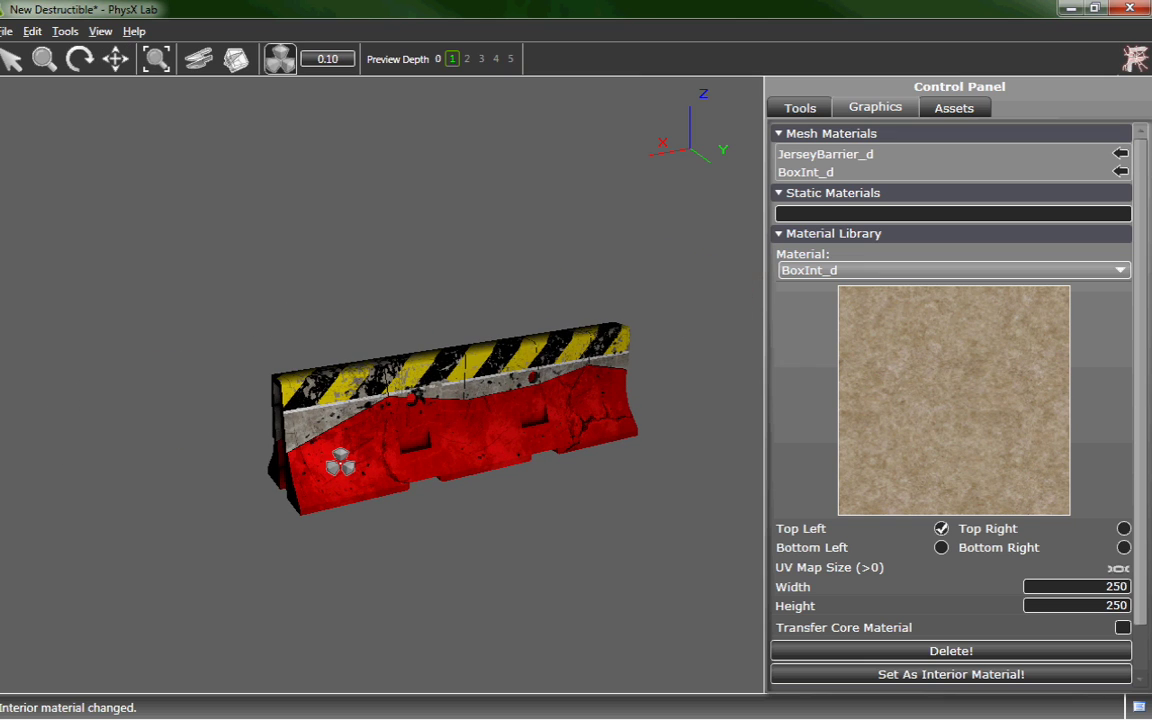
Keep the support depth at 1 and test a hammer strike on the barrier in playground mode
click(70, 34)
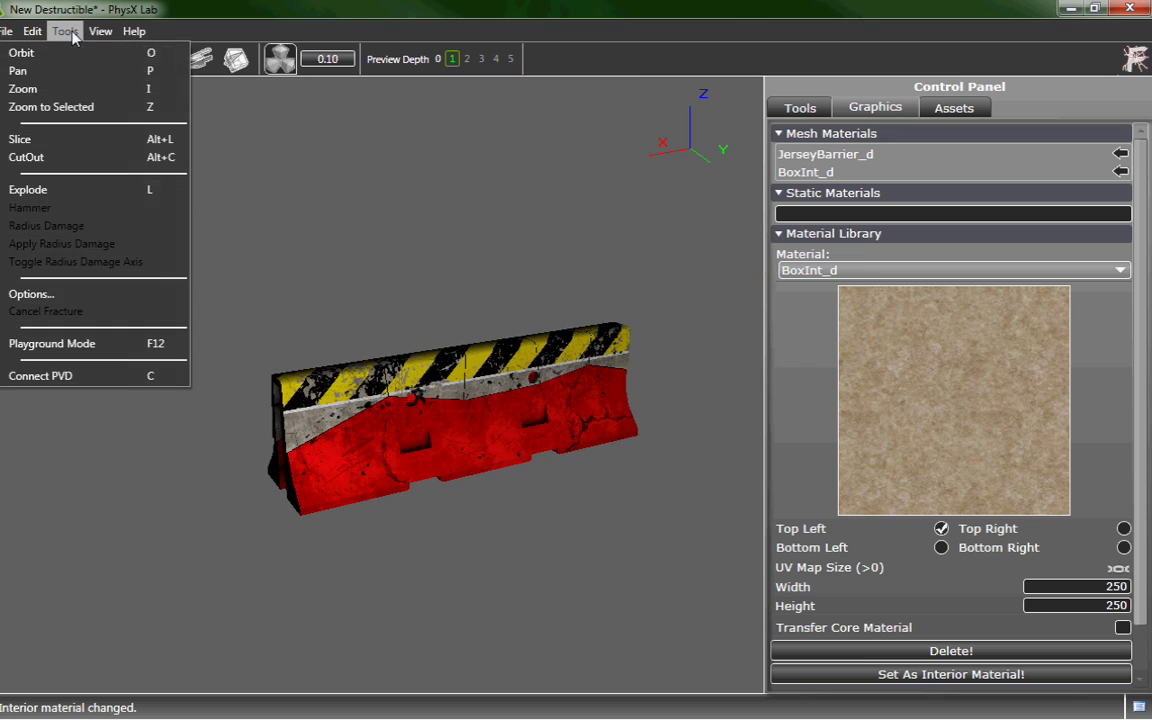
click(44, 350)
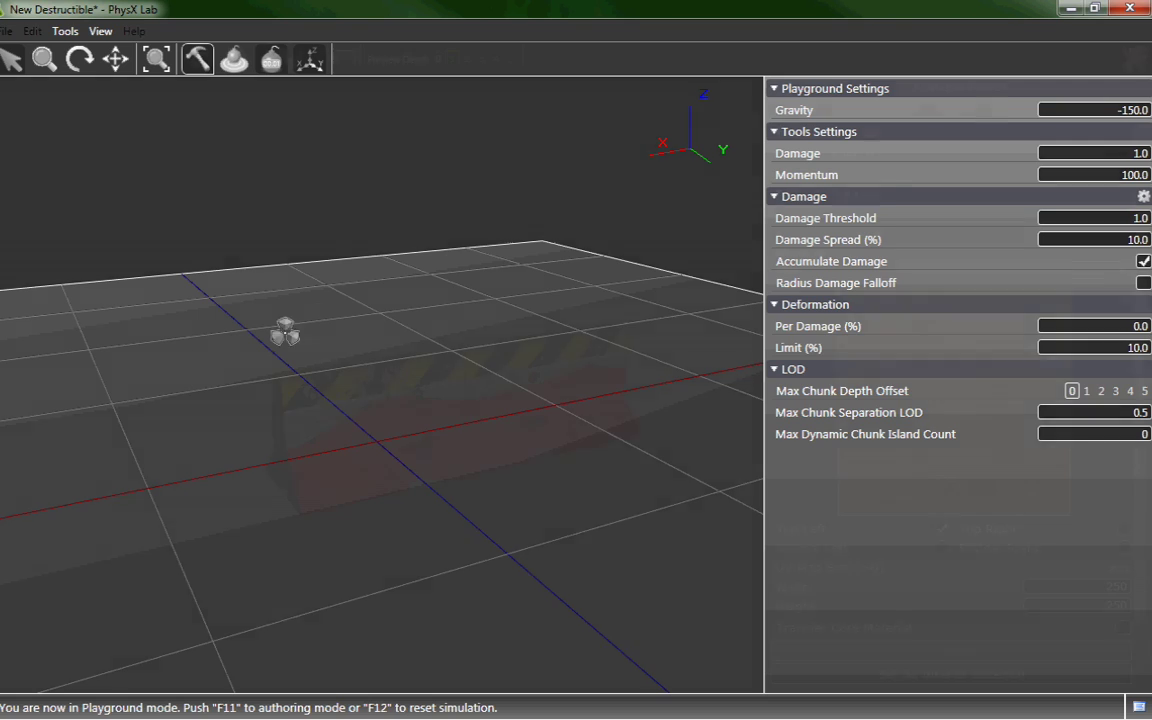
key(F11)
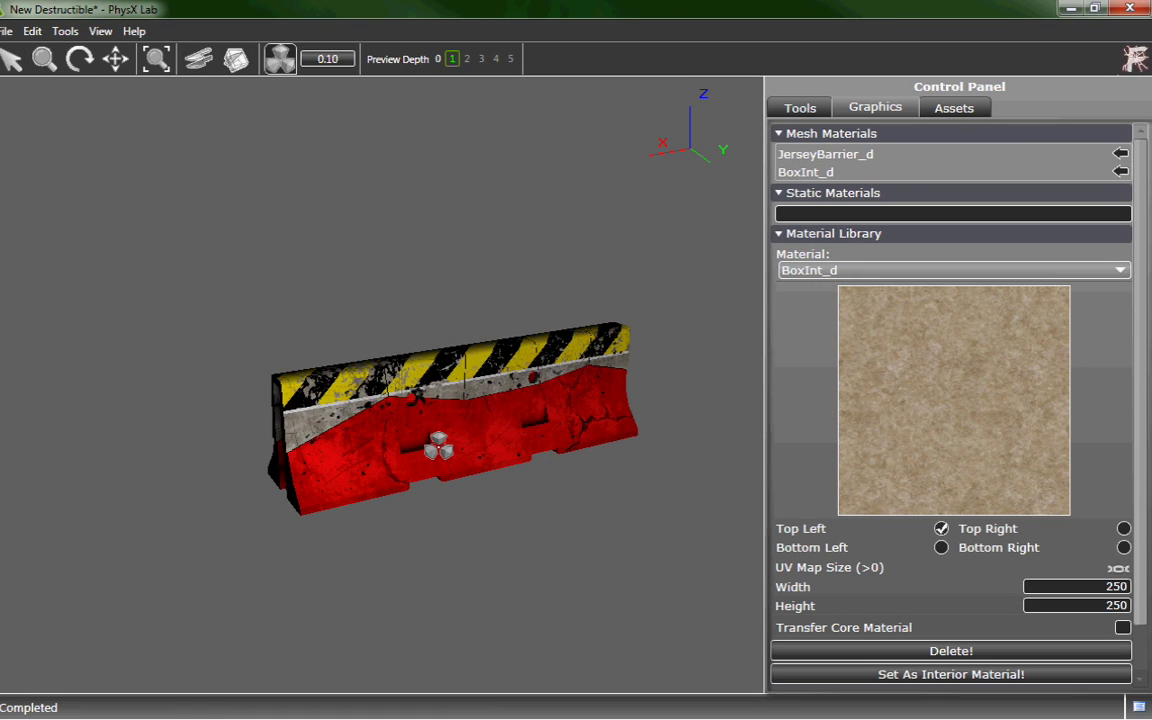
click(953, 108)
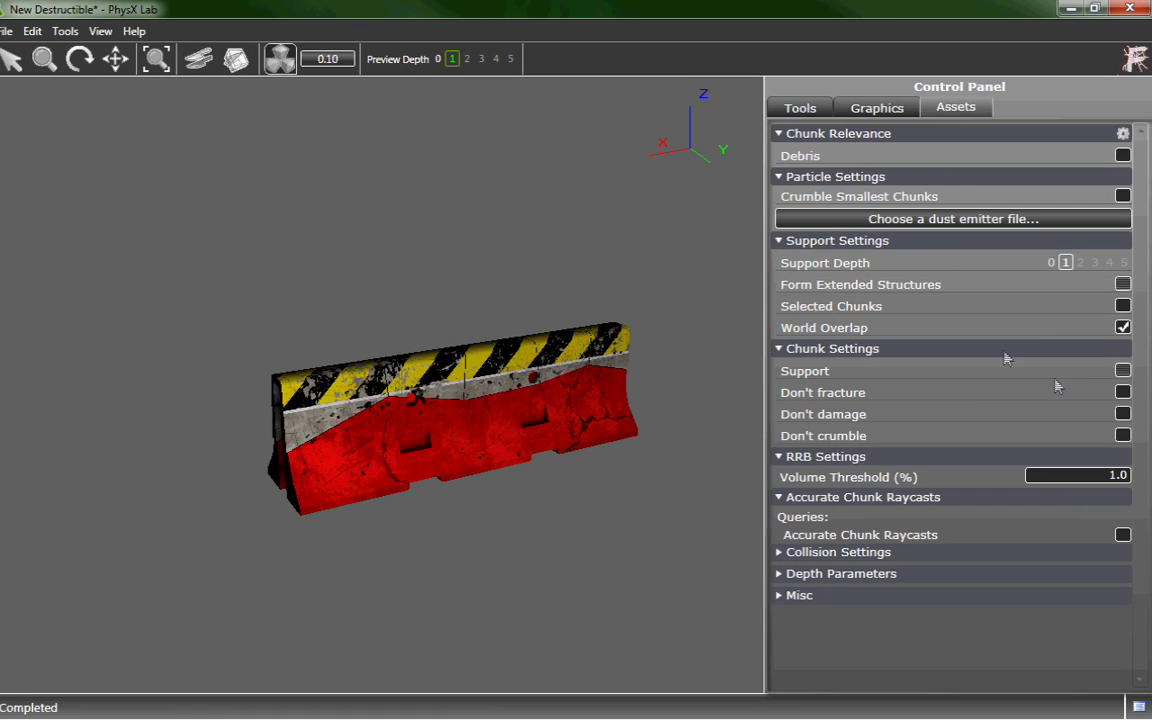
click(1066, 263)
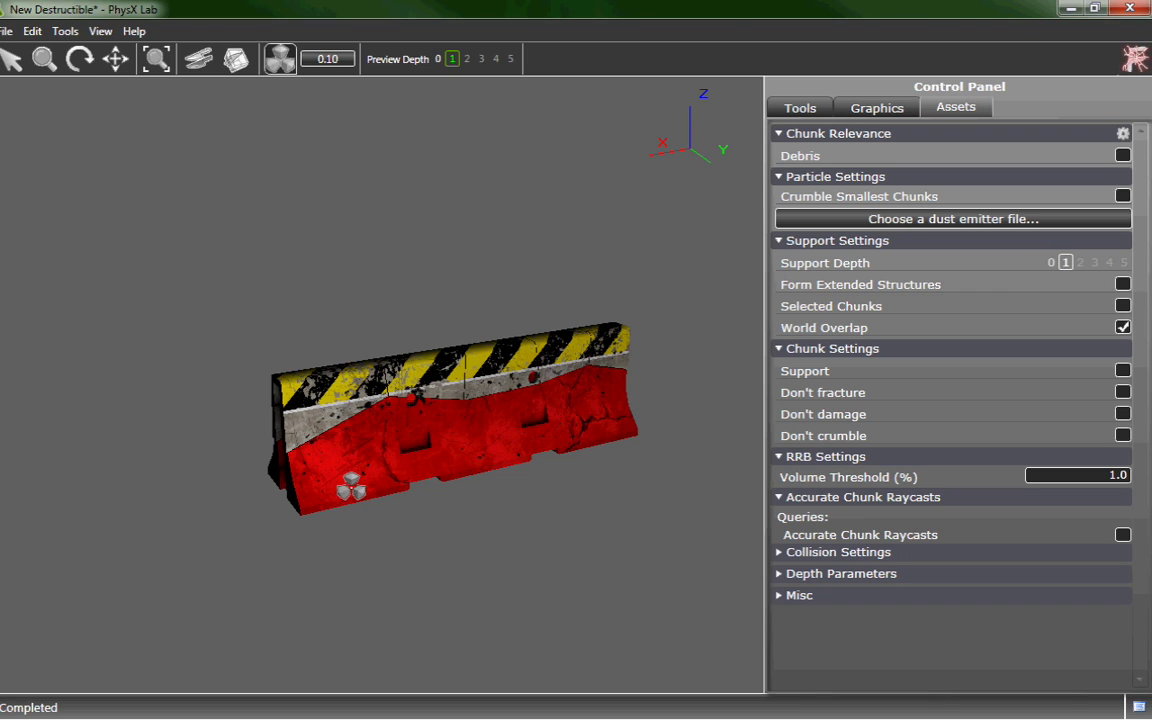
key(F11)
click(232, 331)
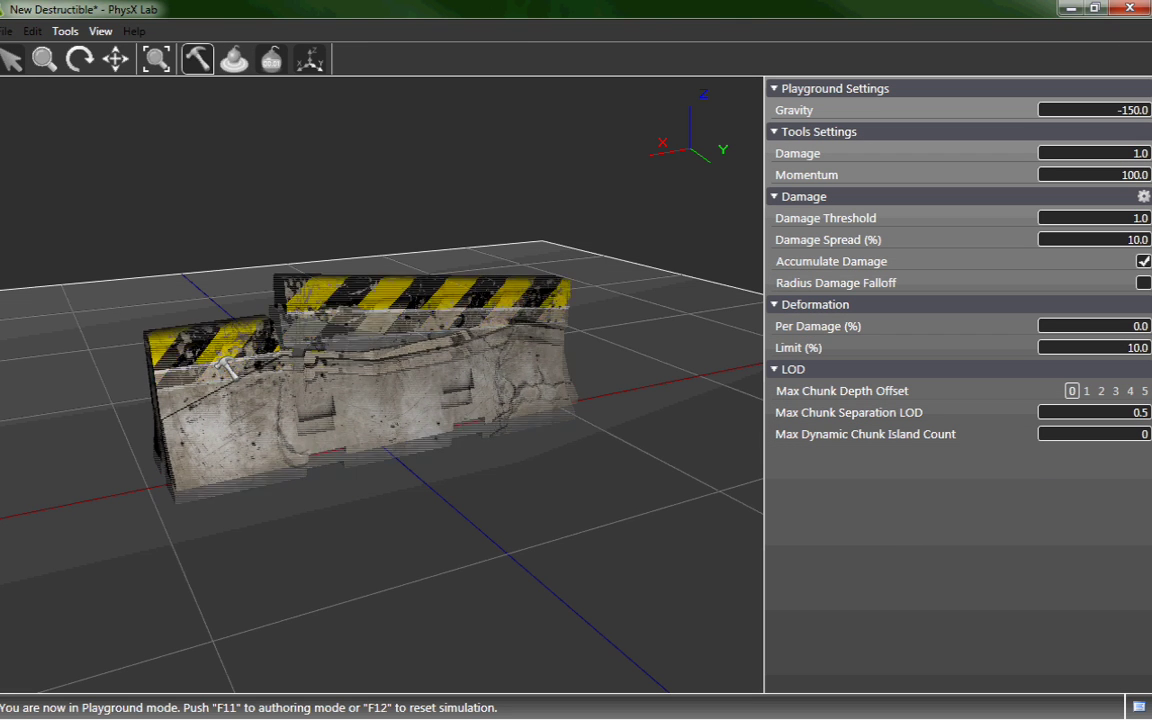
Set the barrier's lower base chunk to Don't fracture and Don't damage, and hammer the upper chunks in the playground
key(F11)
key(F11)
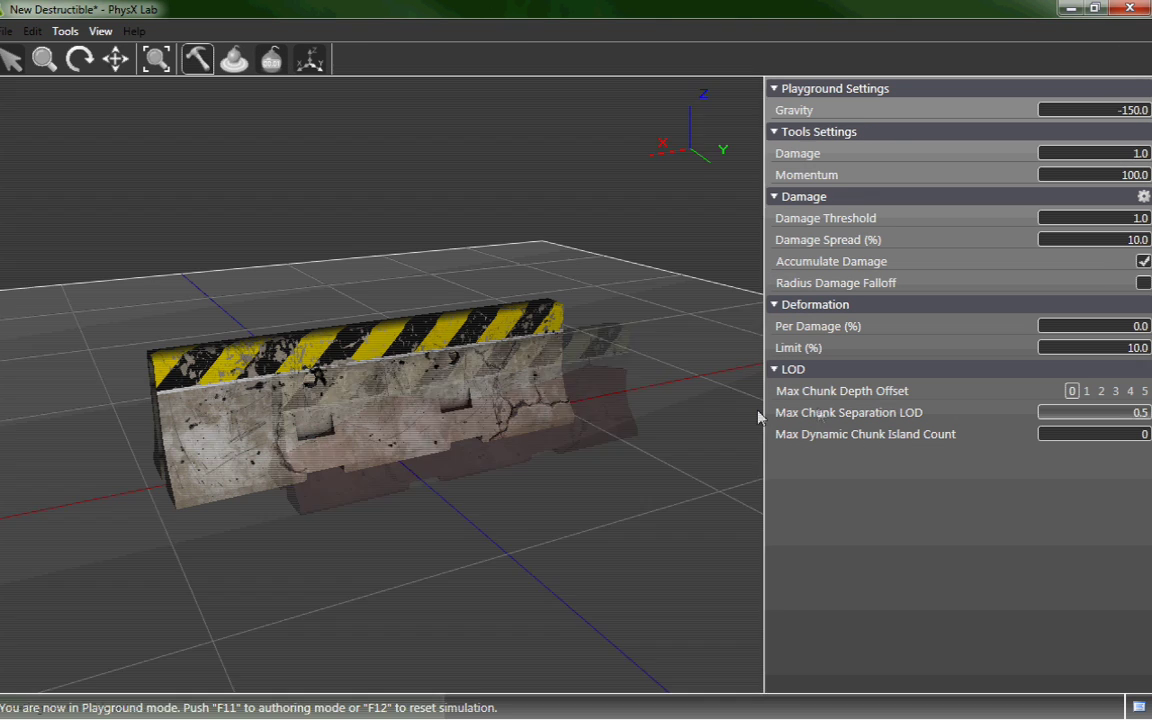
key(F11)
click(305, 350)
click(376, 338)
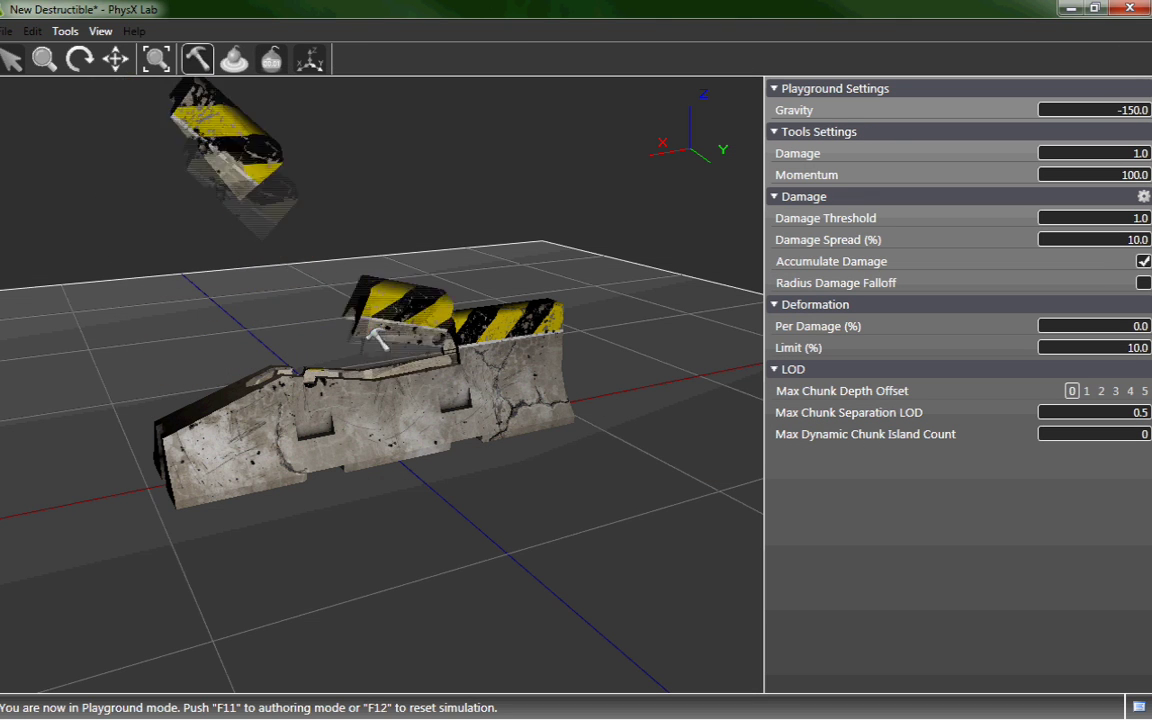
click(478, 333)
click(540, 323)
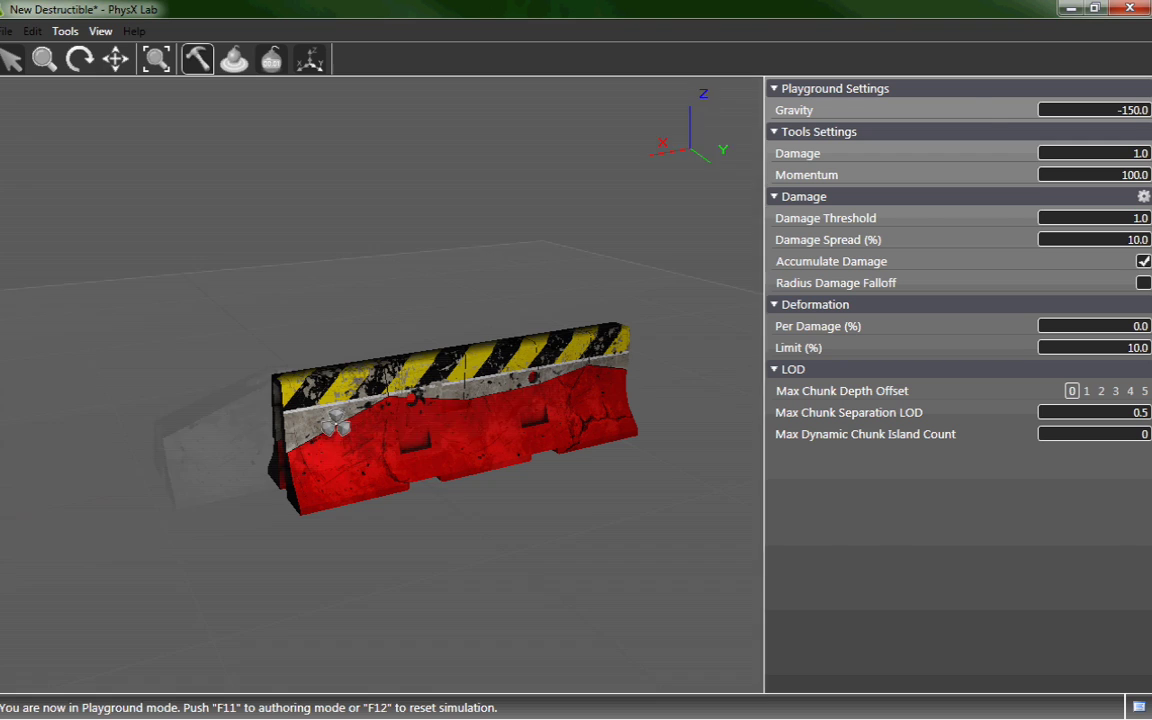
key(F11)
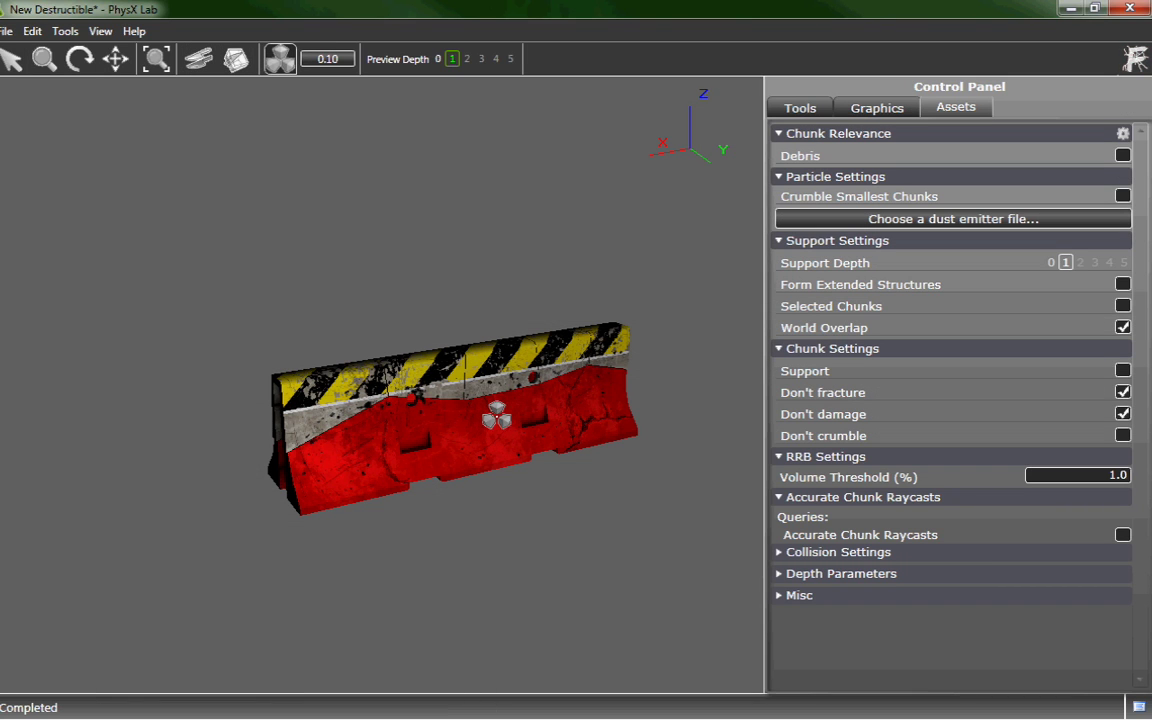
Try support depth 0 and test it with a hammer strike on the barrier in the playground
click(1050, 263)
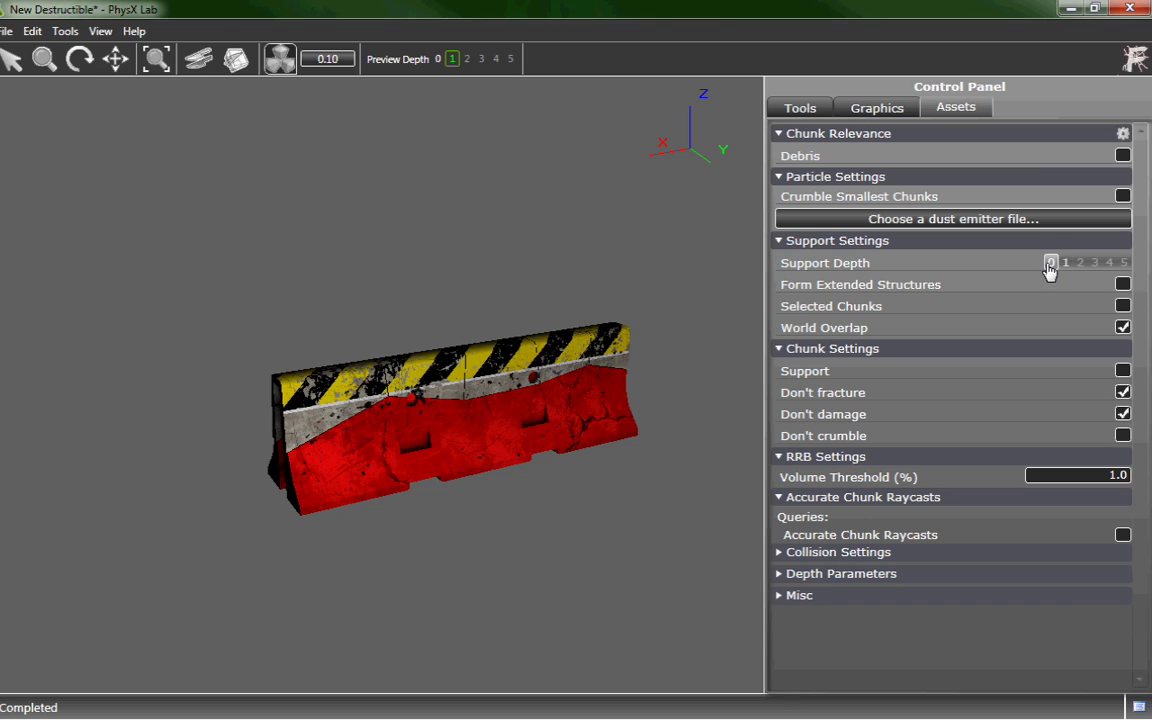
key(F11)
click(228, 370)
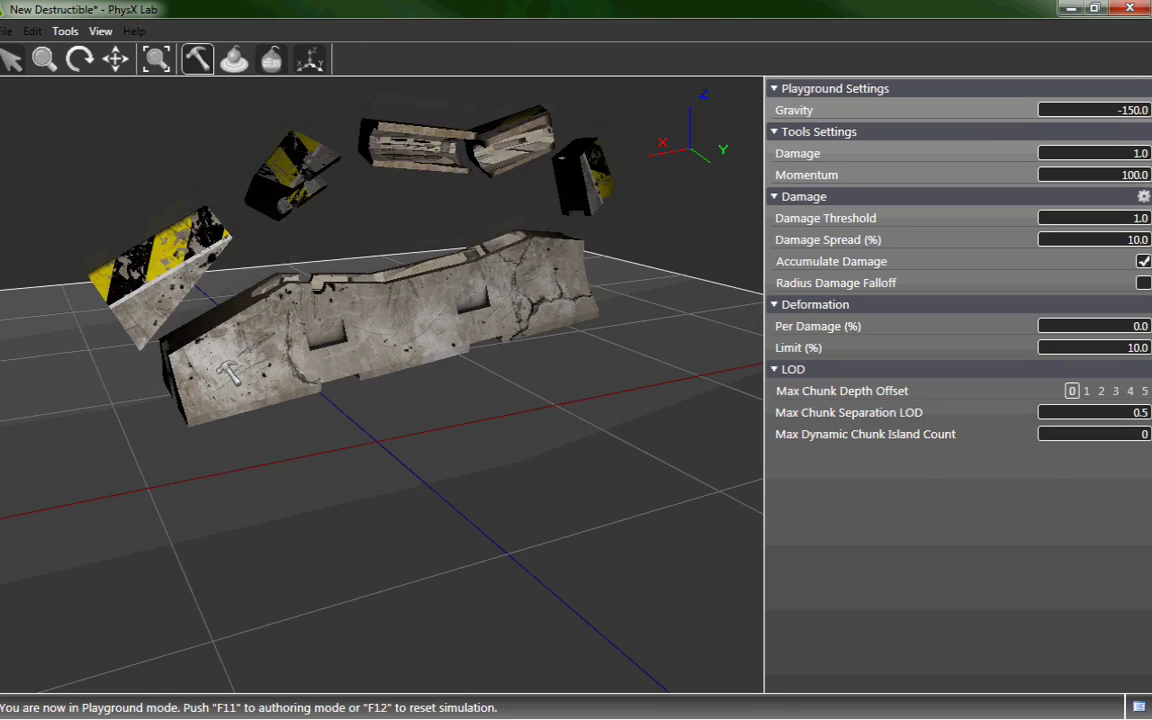
key(F11)
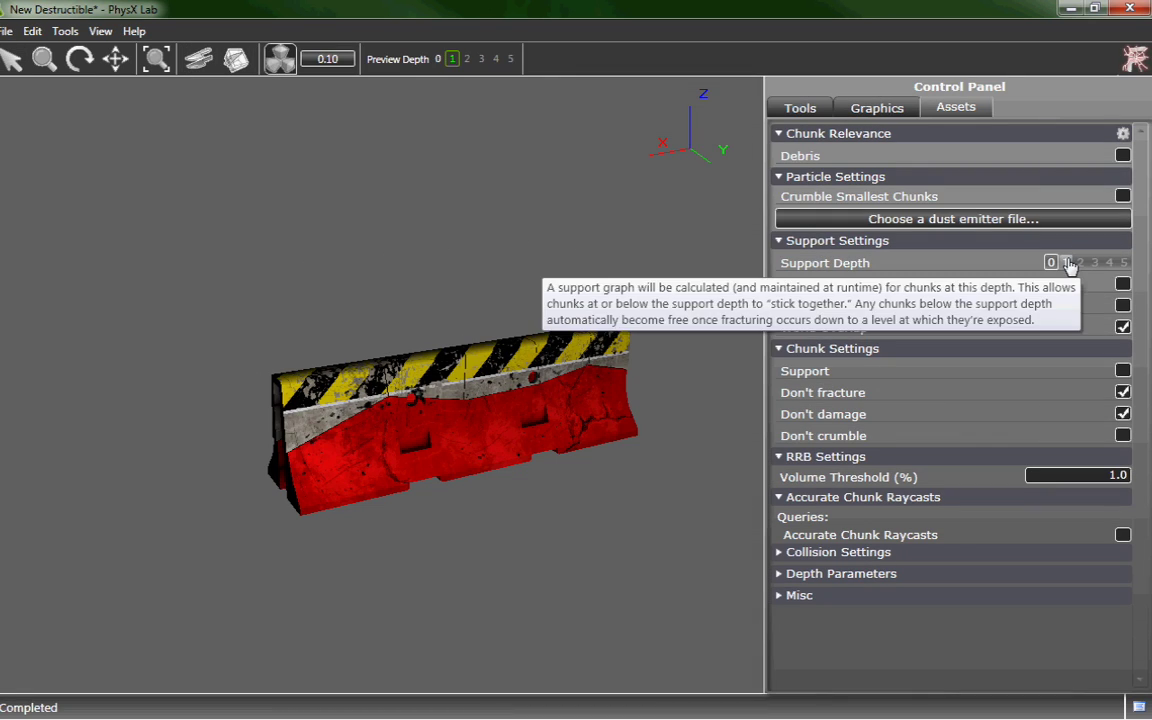
Set the support depth to 1 and hammer along the barrier's striped top in the playground
click(1066, 263)
key(F11)
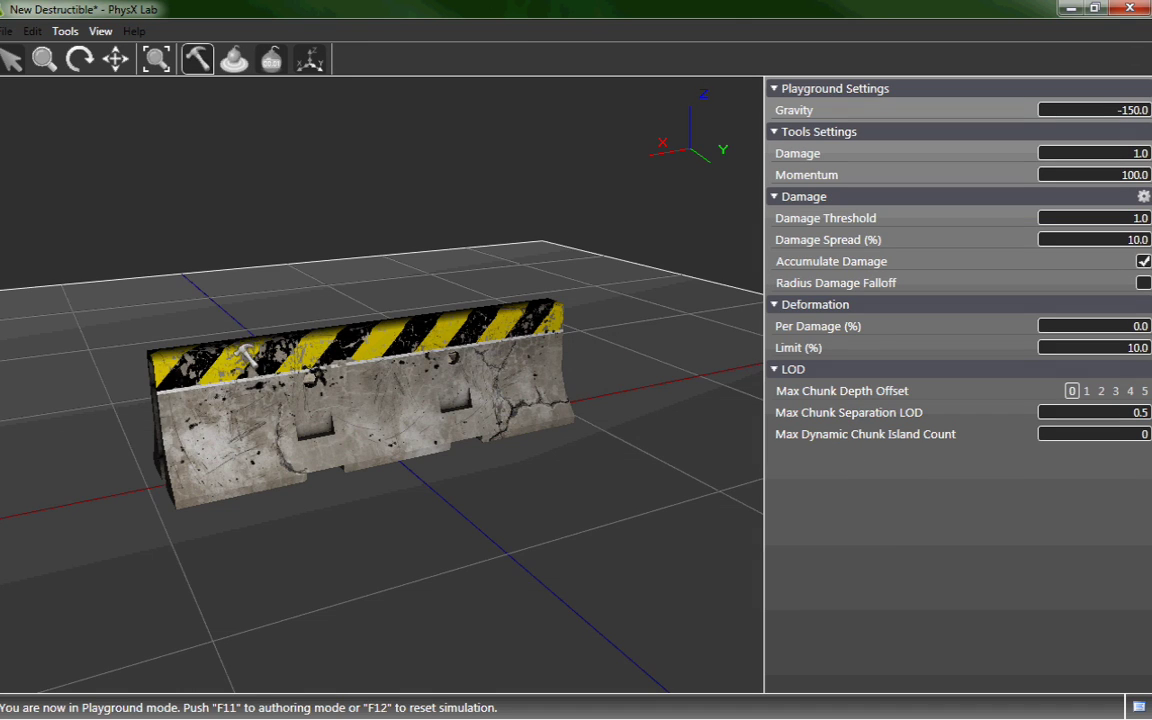
click(217, 378)
click(306, 340)
click(393, 340)
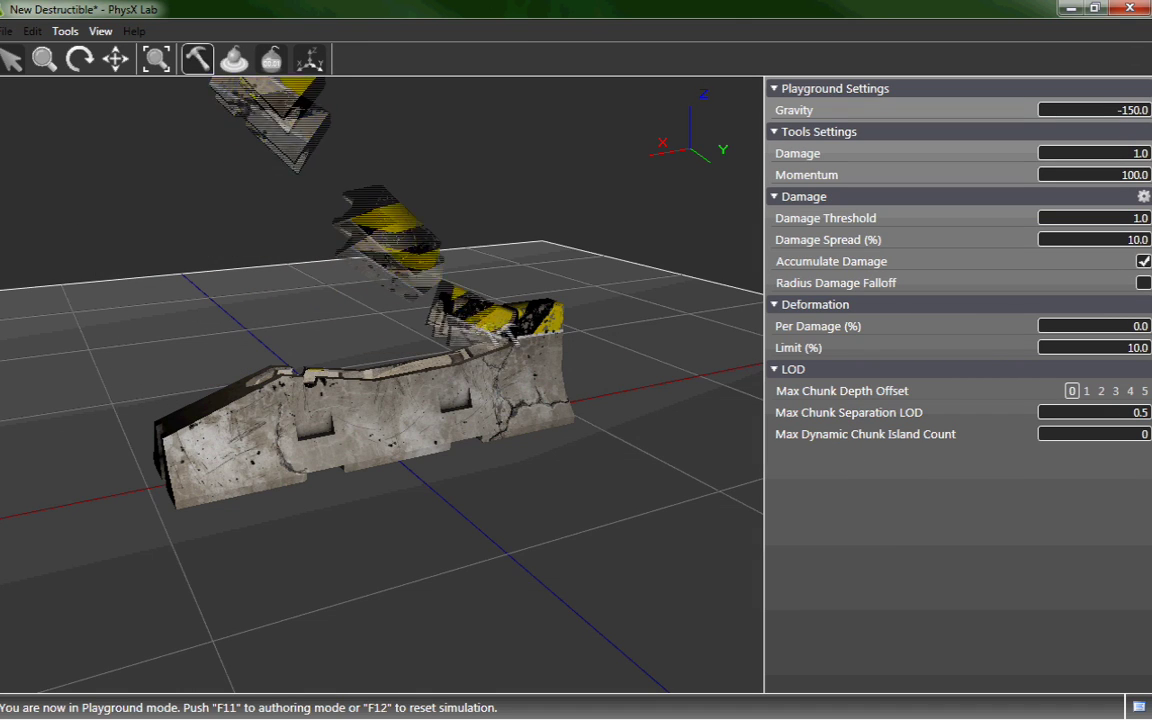
click(540, 328)
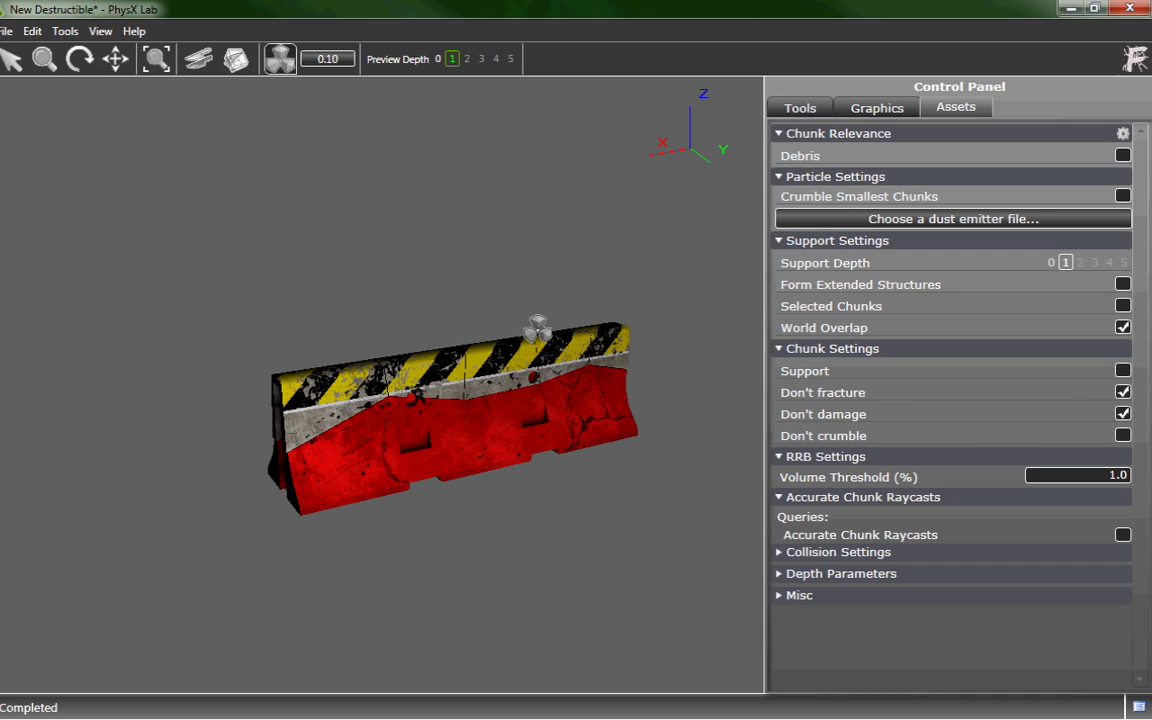
key(F11)
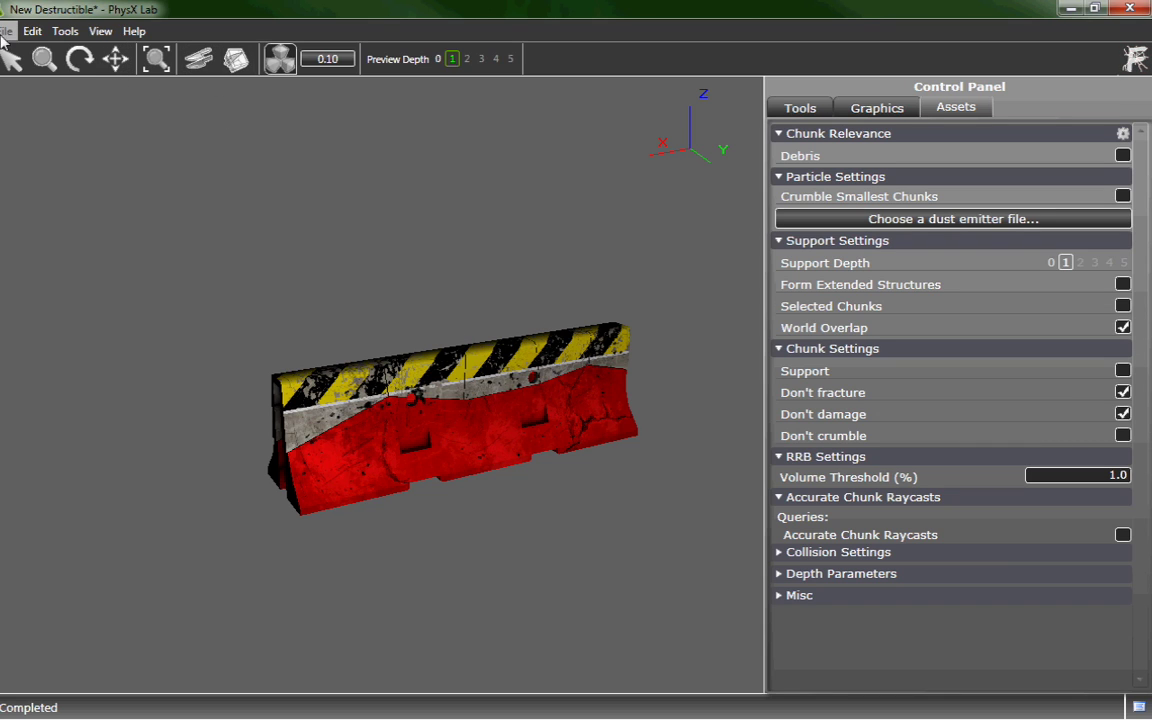
click(5, 31)
click(788, 350)
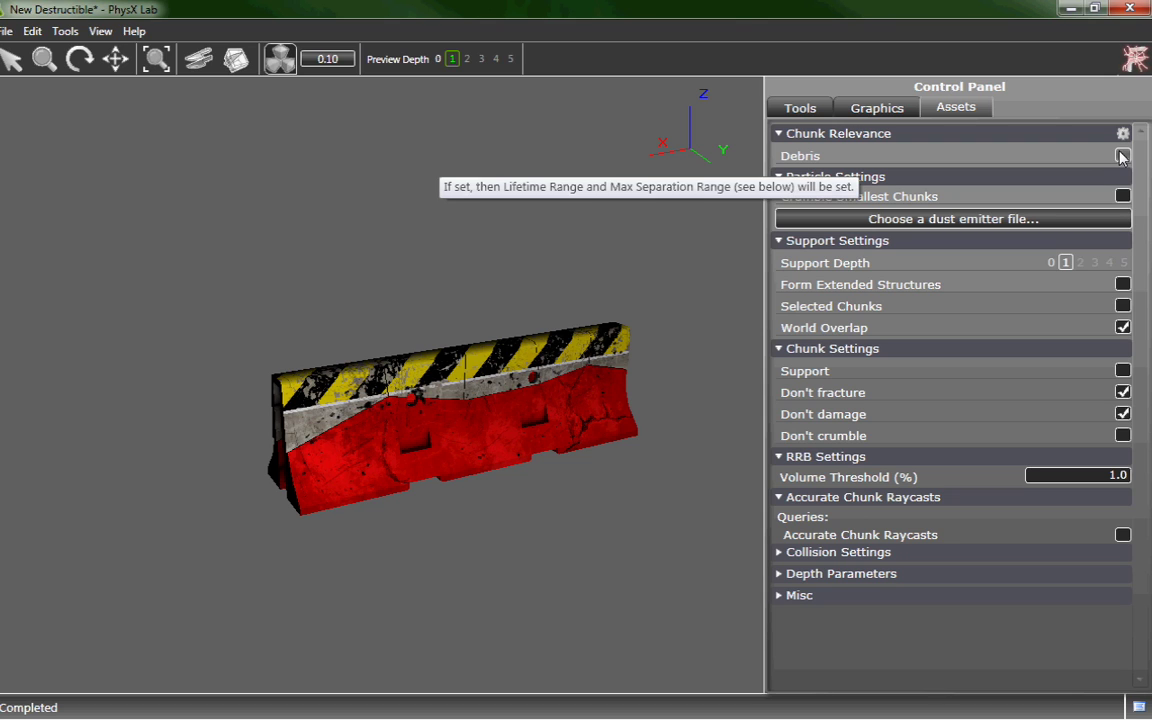
Enable debris, turn off its max separation range, and set the minimum and maximum lifetime to 0 seconds
click(1122, 156)
click(1123, 133)
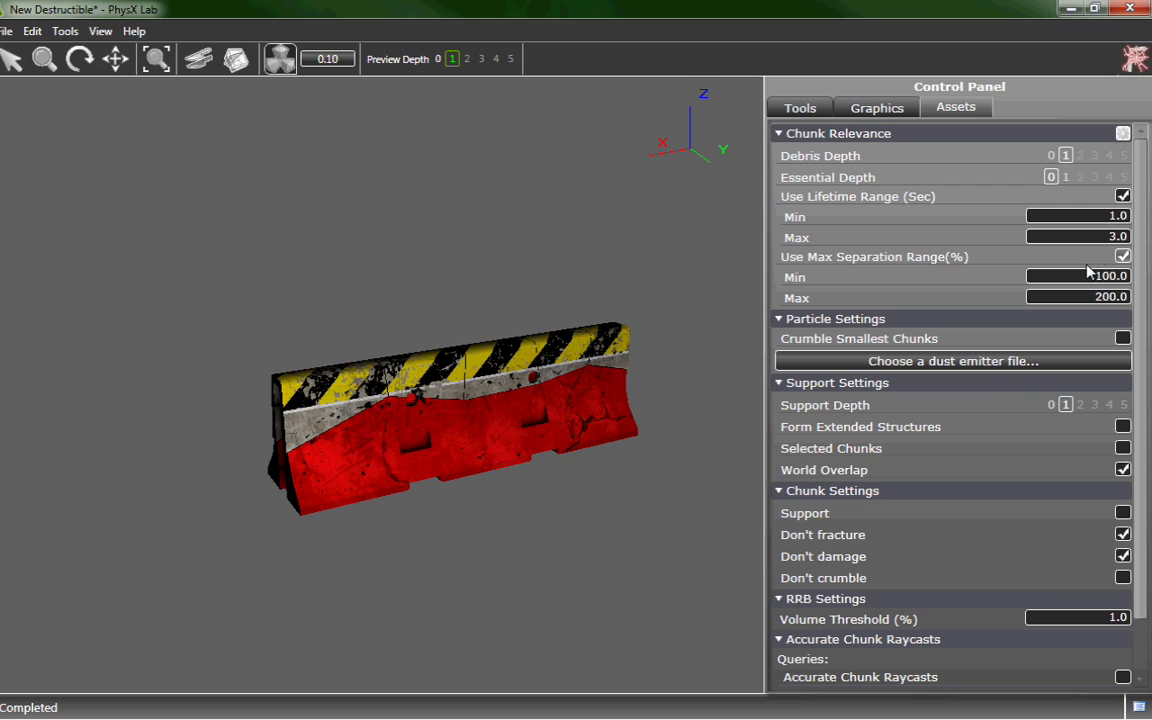
click(1122, 257)
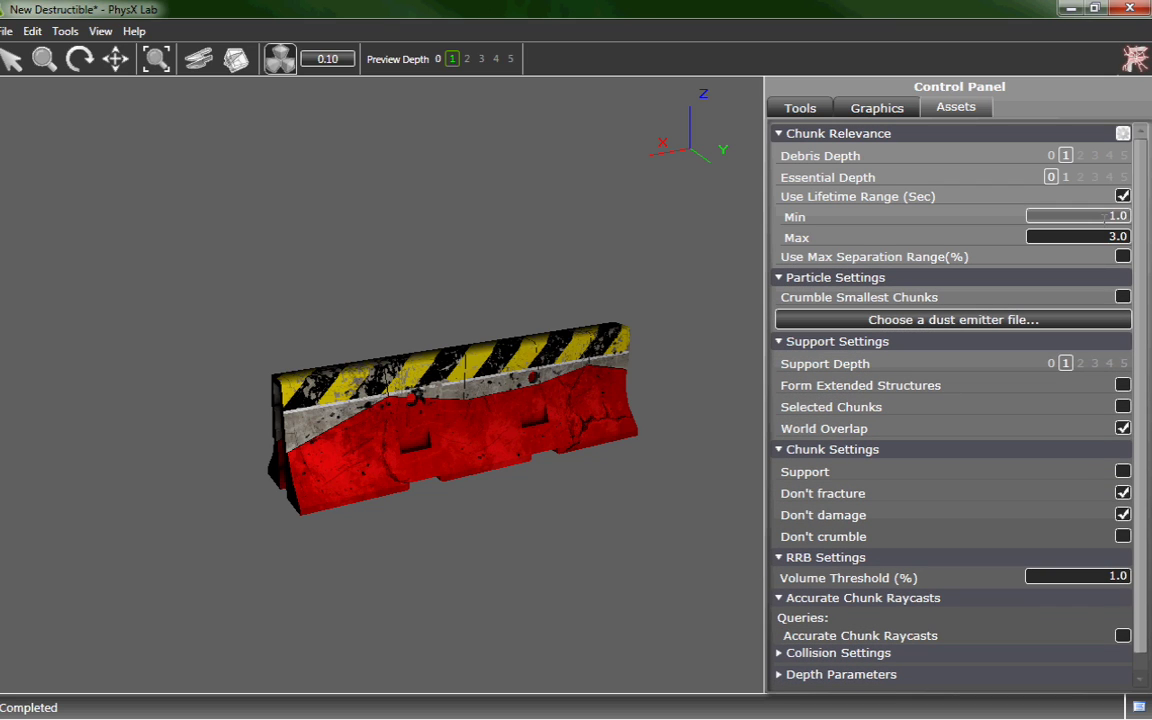
key(Tab)
text(0)
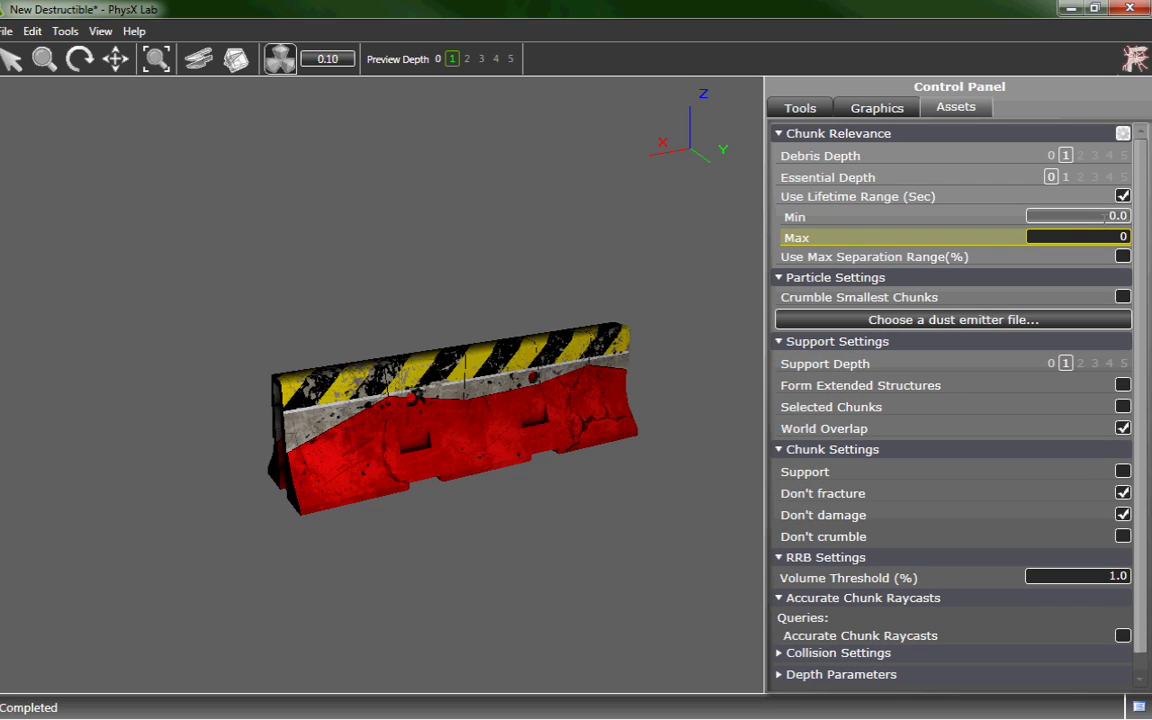
key(Return)
Test the debris settings in the playground by hammering every chunk along the barrier's striped top
key(F11)
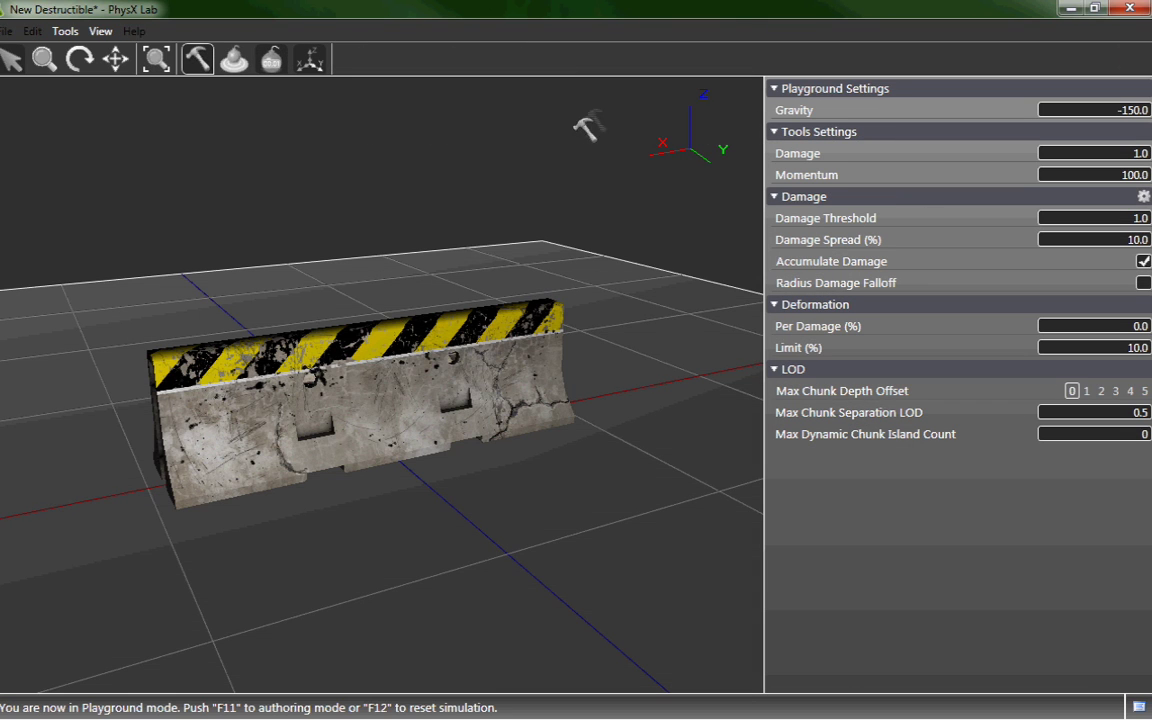
click(560, 334)
click(496, 339)
click(426, 346)
click(356, 361)
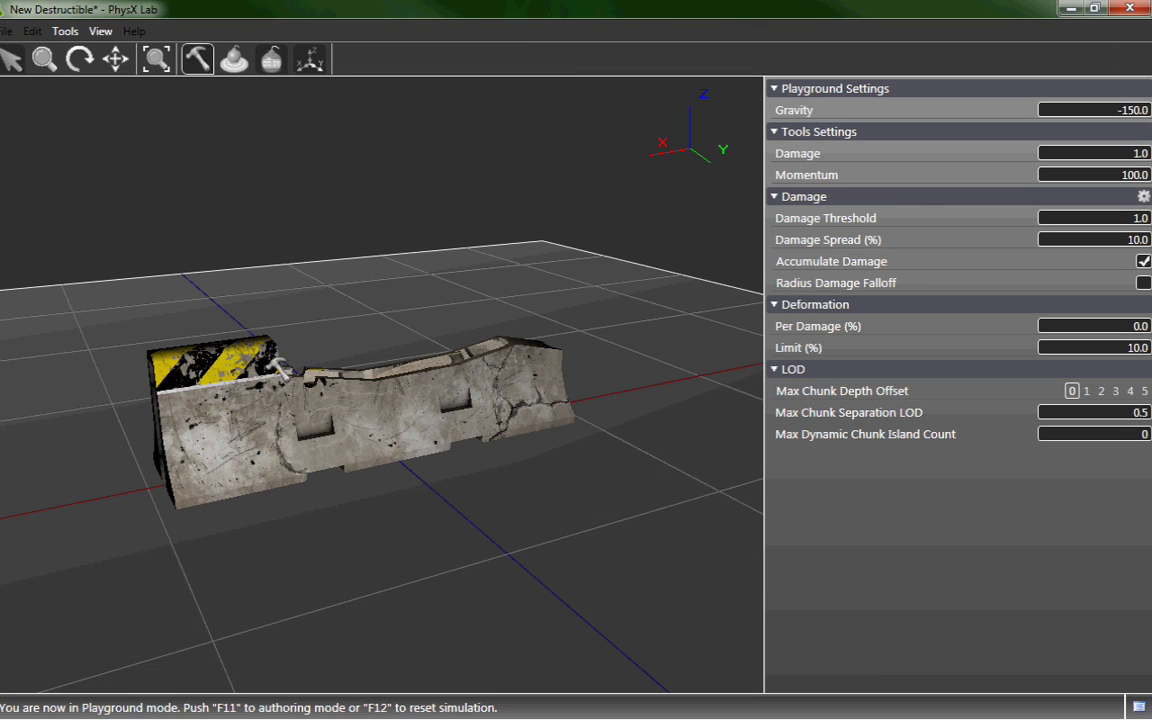
drag(280, 368, 237, 378)
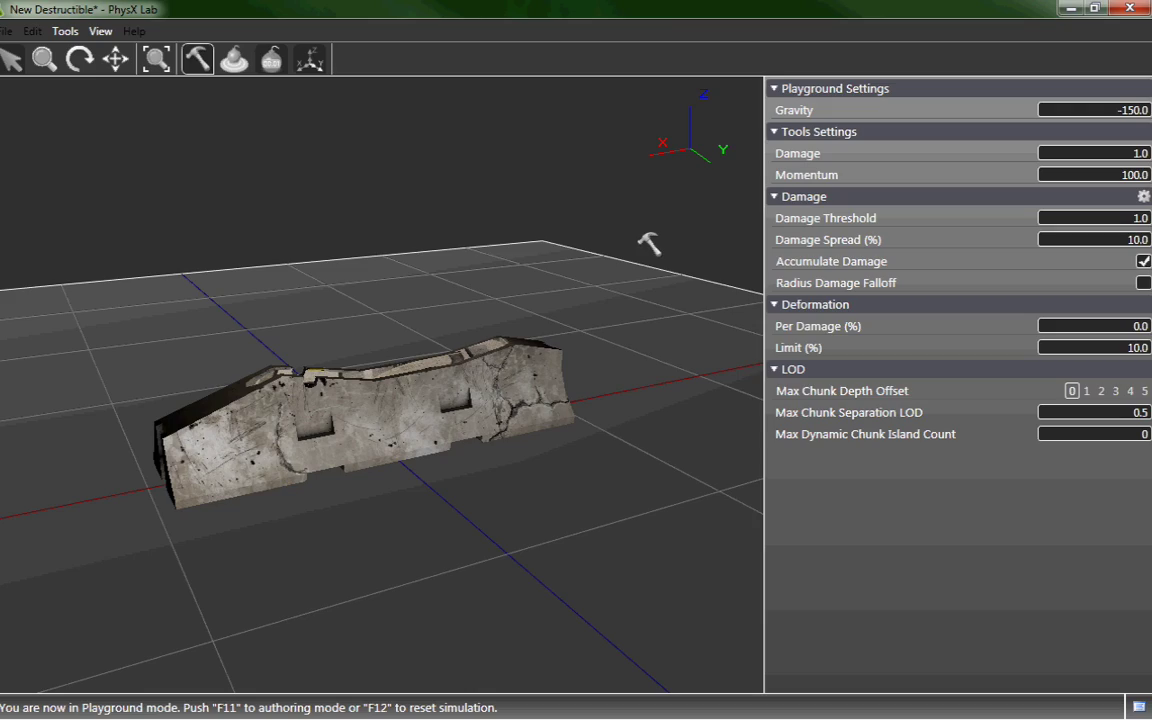